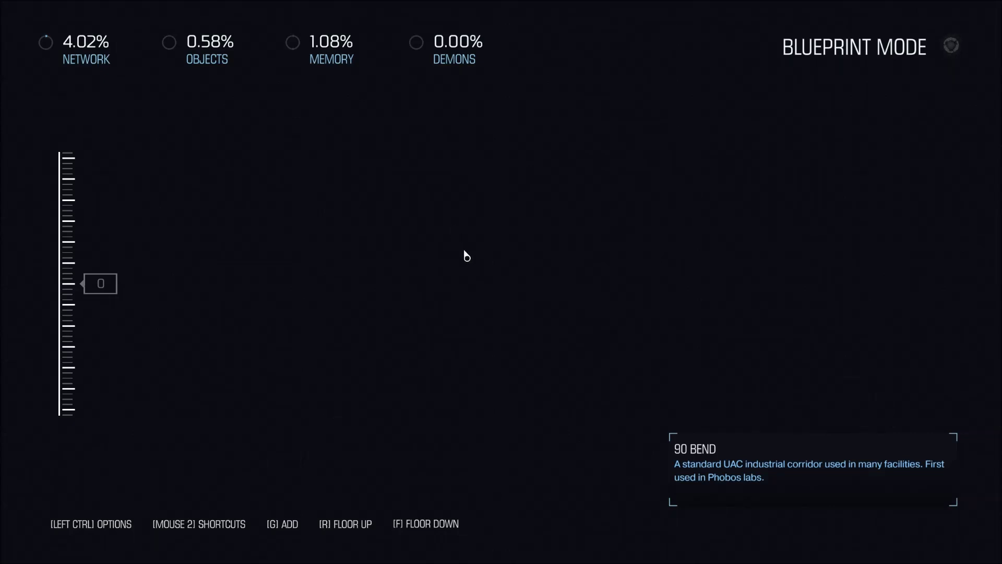
- Add the Bunker module from the Arena category to the centre of the empty blueprint
{"action": "key", "text": "g"}
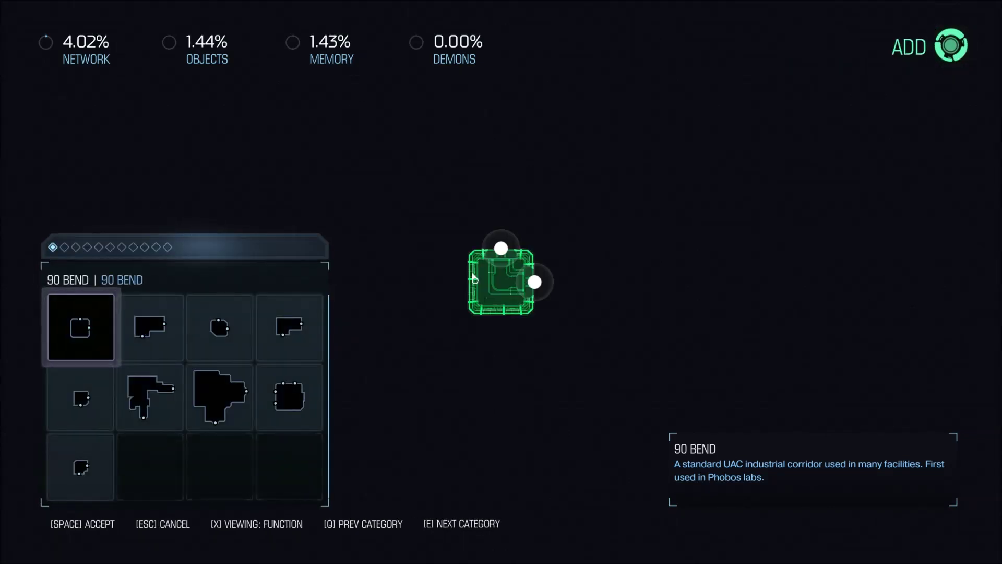
{"action": "key", "text": "Down"}
{"action": "key", "text": "e"}
{"action": "key", "text": "Down"}
{"action": "key", "text": "Right"}
{"action": "key", "text": "Right"}
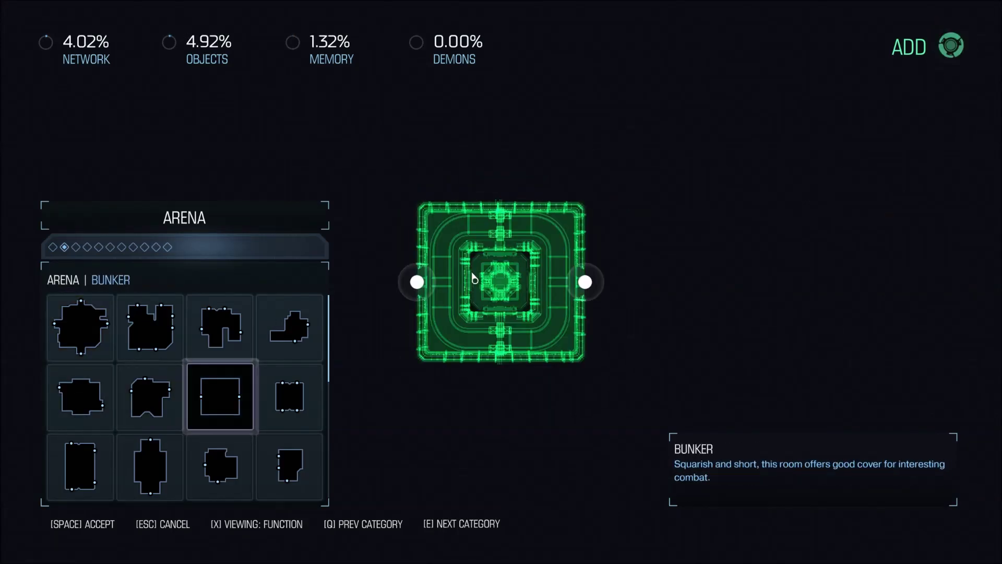
{"action": "key", "text": "space"}
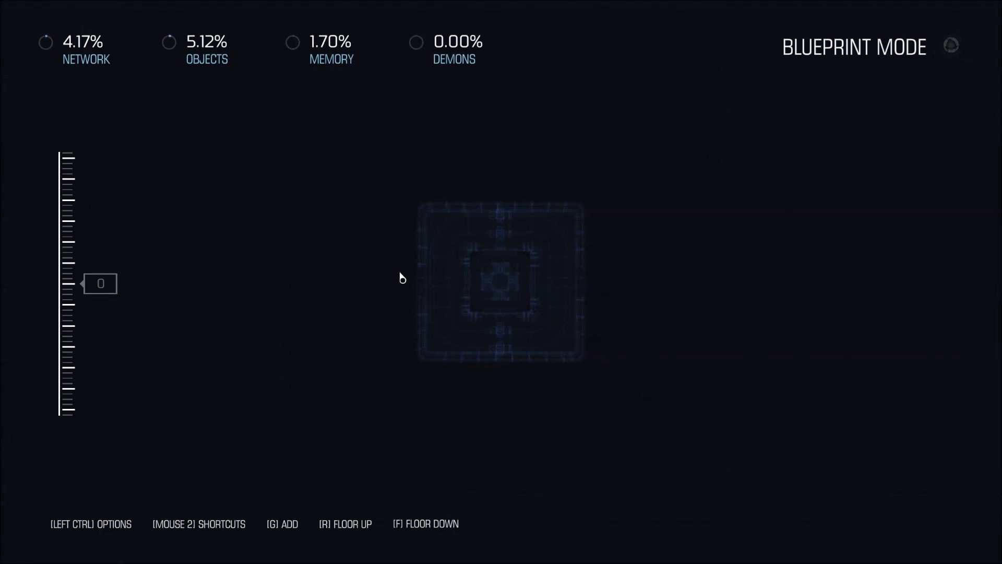
- Switch from the blueprint to Object Mode and go to a corner inside the bunker
{"action": "key", "text": "Tab"}
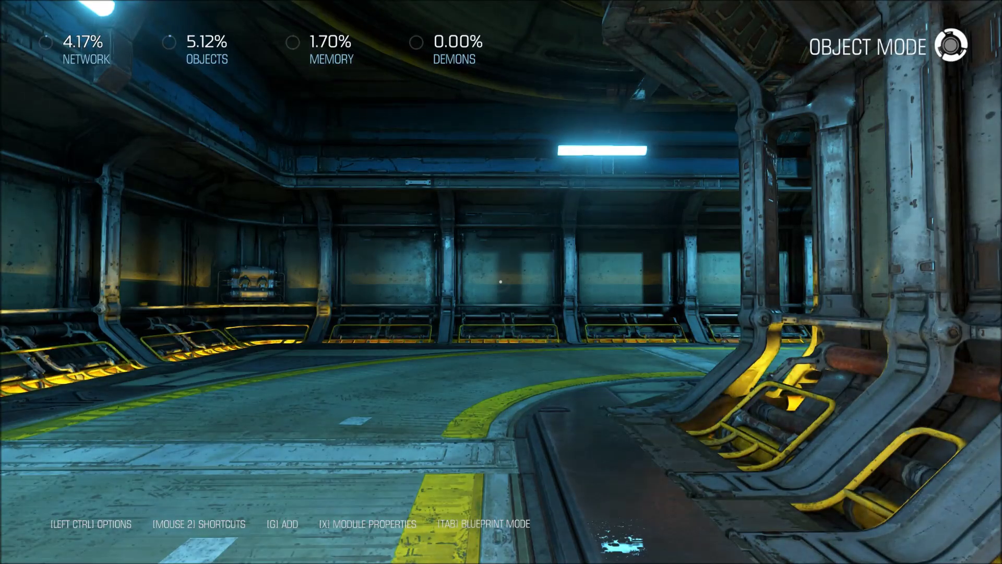
{"action": "key", "text": "w"}
{"action": "key", "text": "s"}
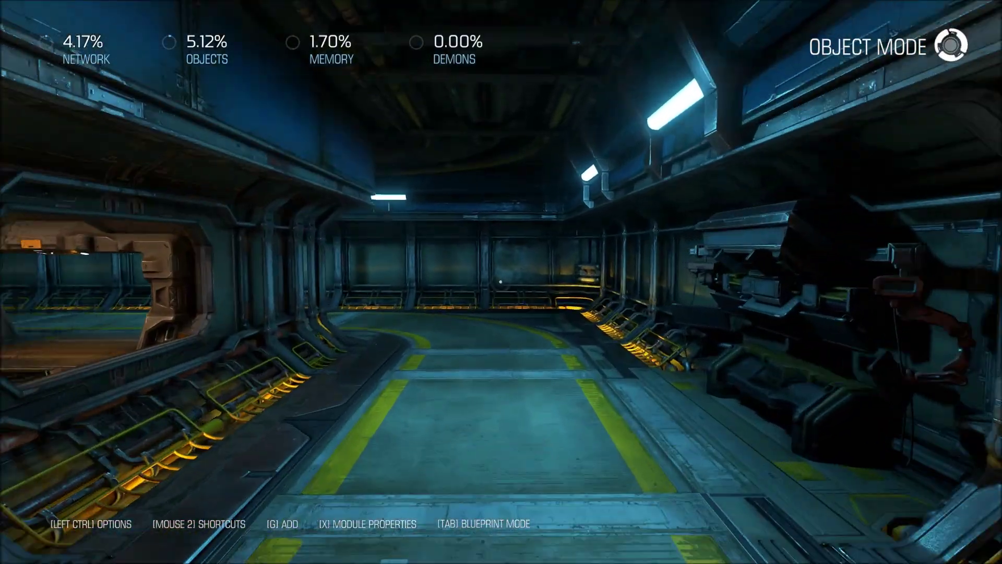
{"action": "key", "text": "w"}
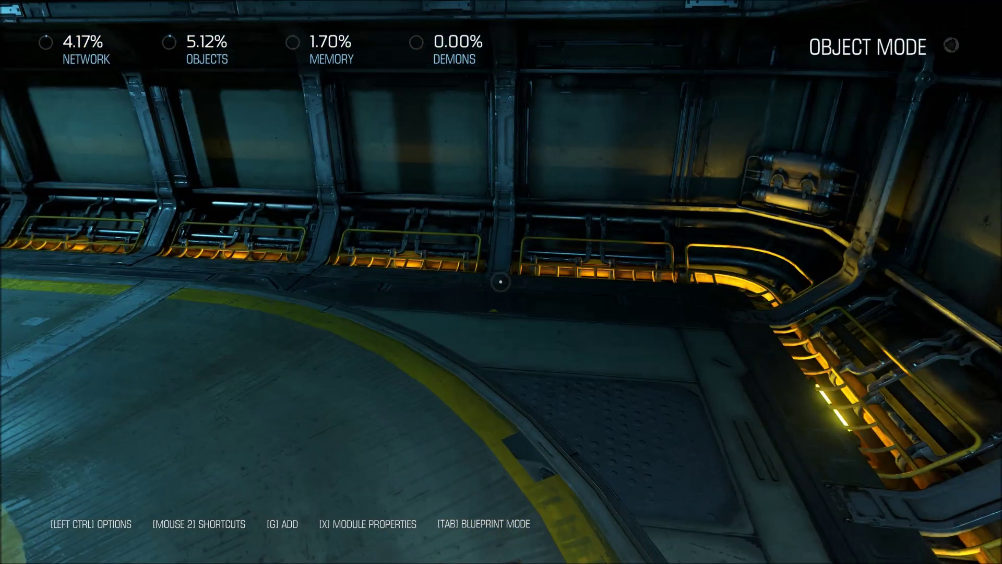
- Place a Player Start from the Player & Team category on the floor near the bunker's corner
{"action": "key", "text": "g"}
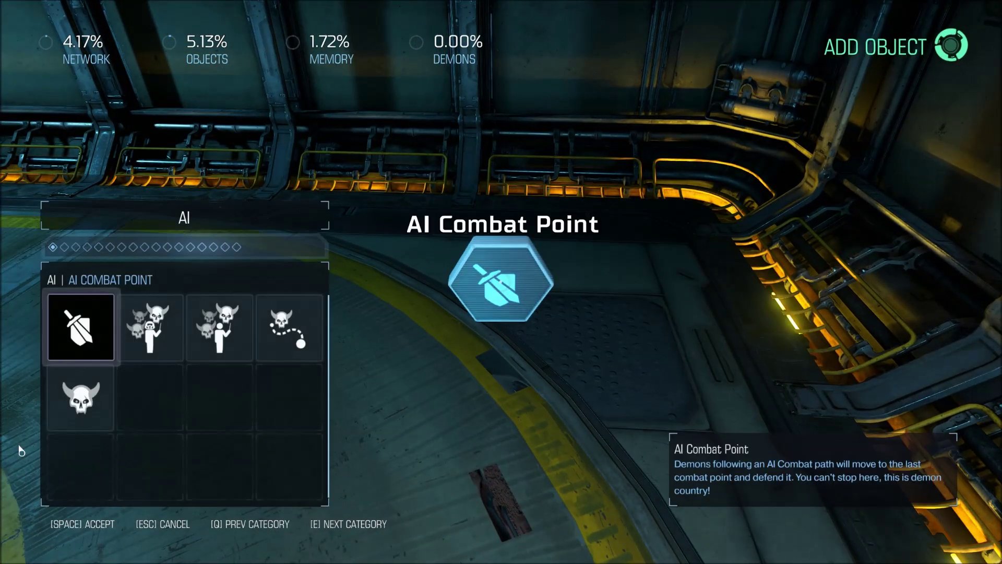
{"action": "key", "text": "e"}
{"action": "key", "text": "e"}
{"action": "key", "text": "e"}
{"action": "key", "text": "e"}
{"action": "key", "text": "e"}
{"action": "key", "text": "e"}
{"action": "key", "text": "e"}
{"action": "key", "text": "e"}
{"action": "key", "text": "e"}
{"action": "key", "text": "e"}
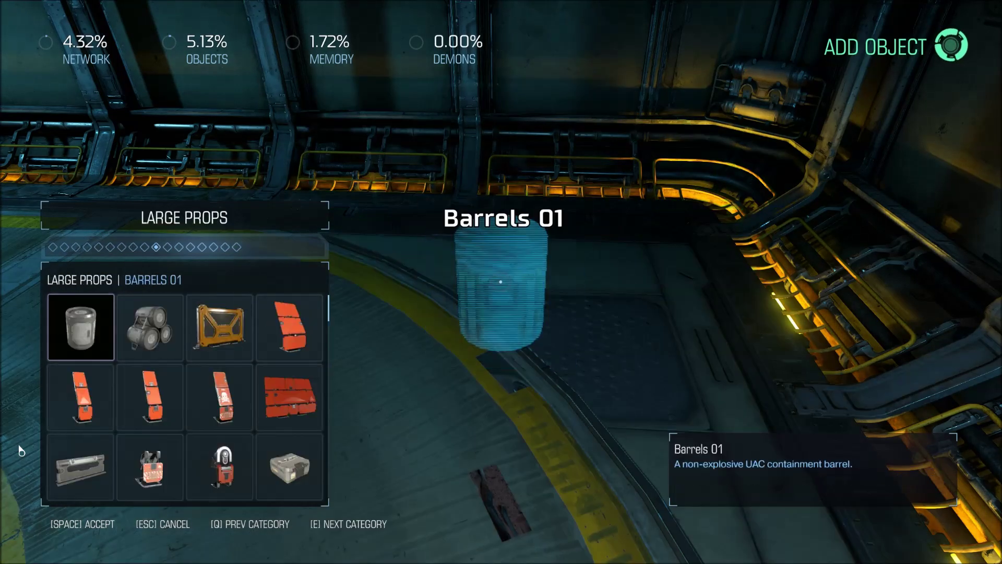
{"action": "key", "text": "e"}
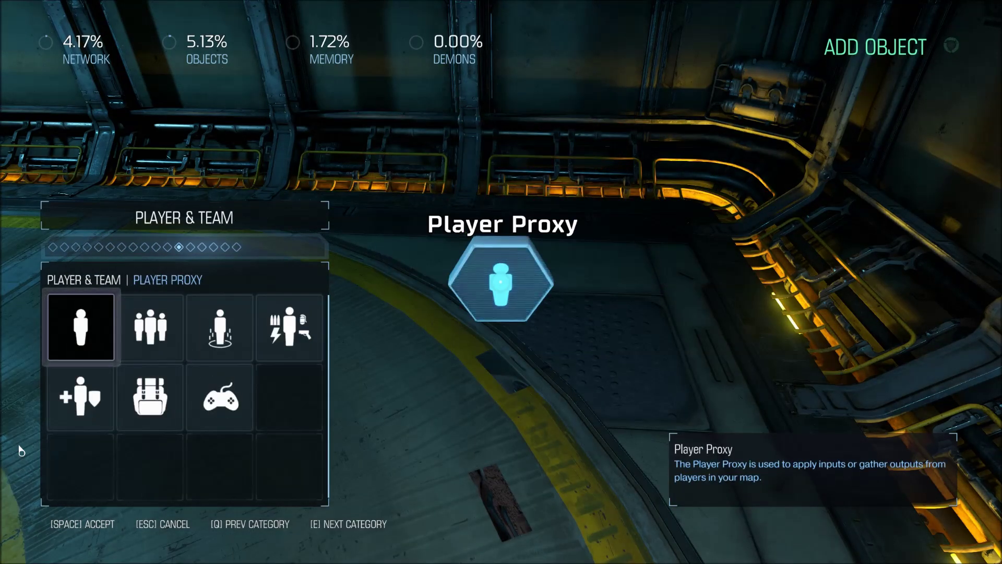
{"action": "key", "text": "space"}
{"action": "key", "text": "Escape"}
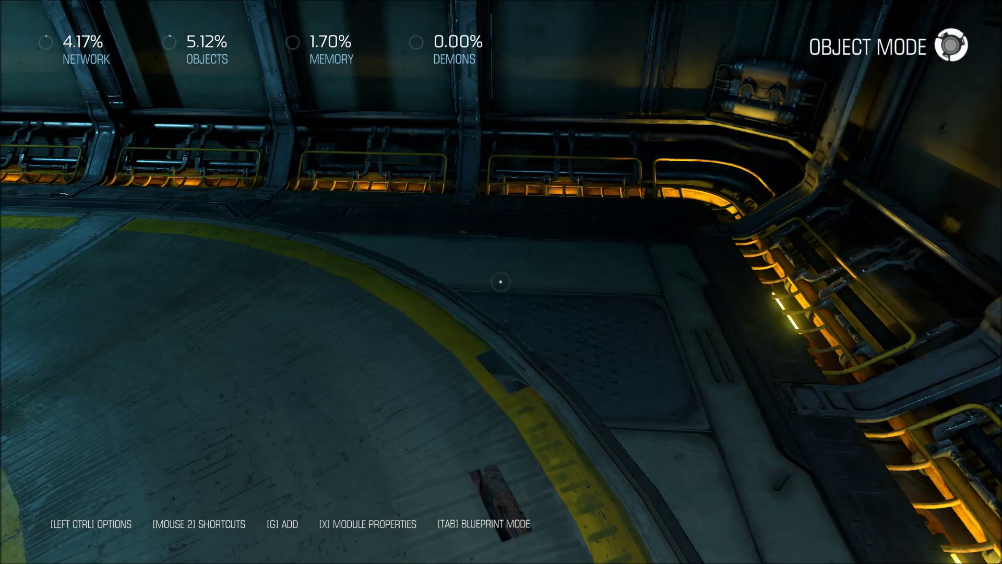
{"action": "key", "text": "e"}
{"action": "key", "text": "Right"}
{"action": "key", "text": "Right"}
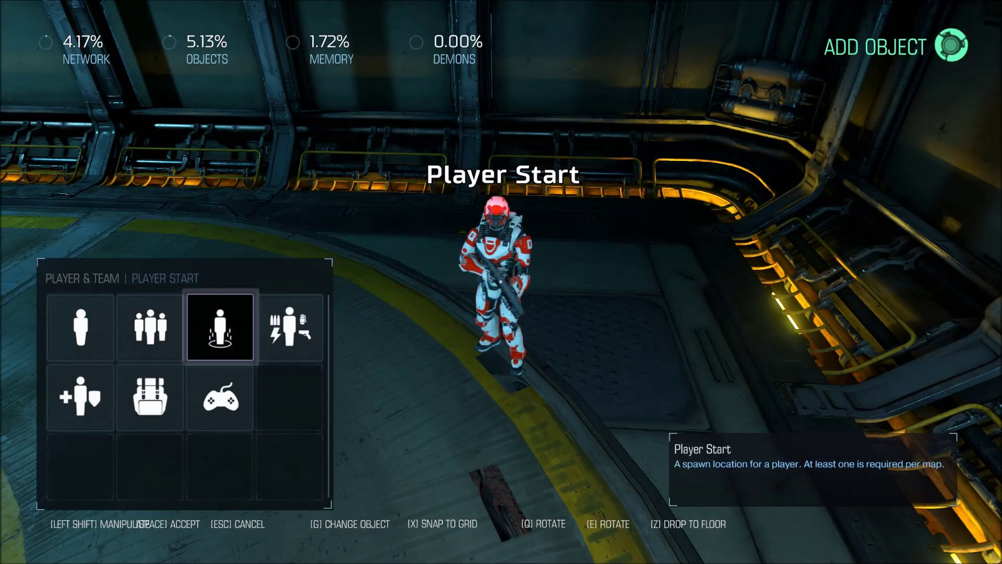
{"action": "key", "text": "space"}
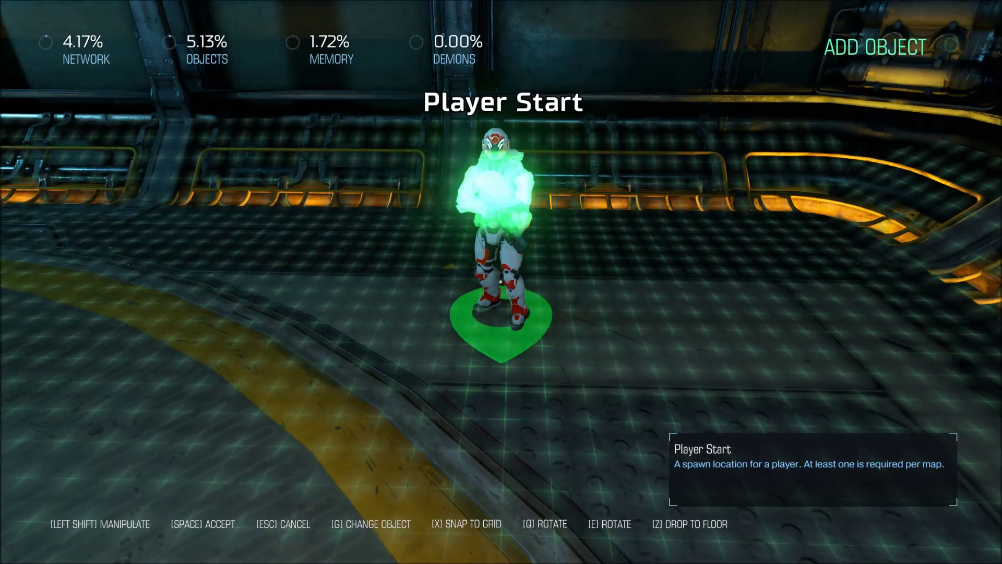
{"action": "key", "text": "space"}
{"action": "key", "text": "s"}
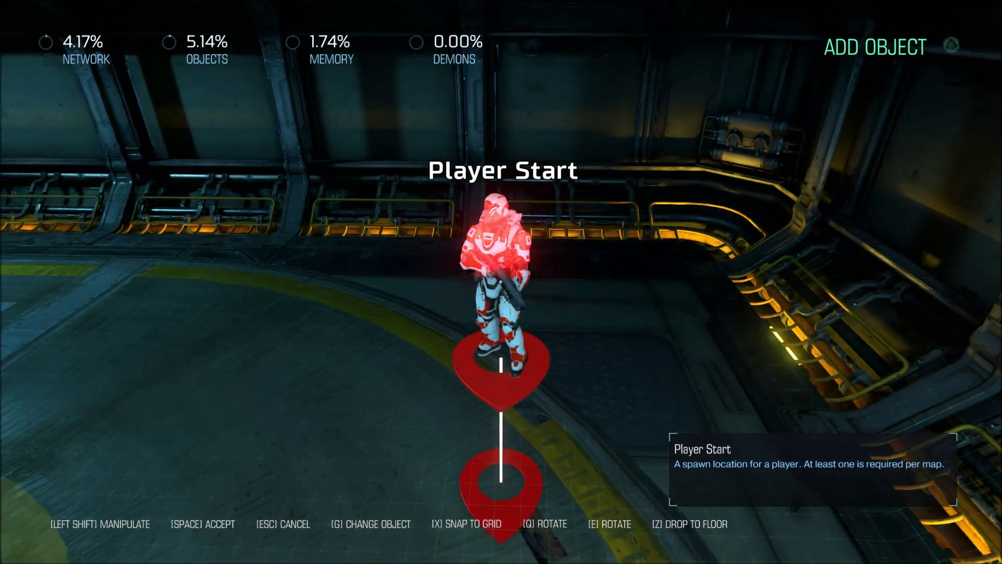
{"action": "key", "text": "space"}
{"action": "key", "text": "w"}
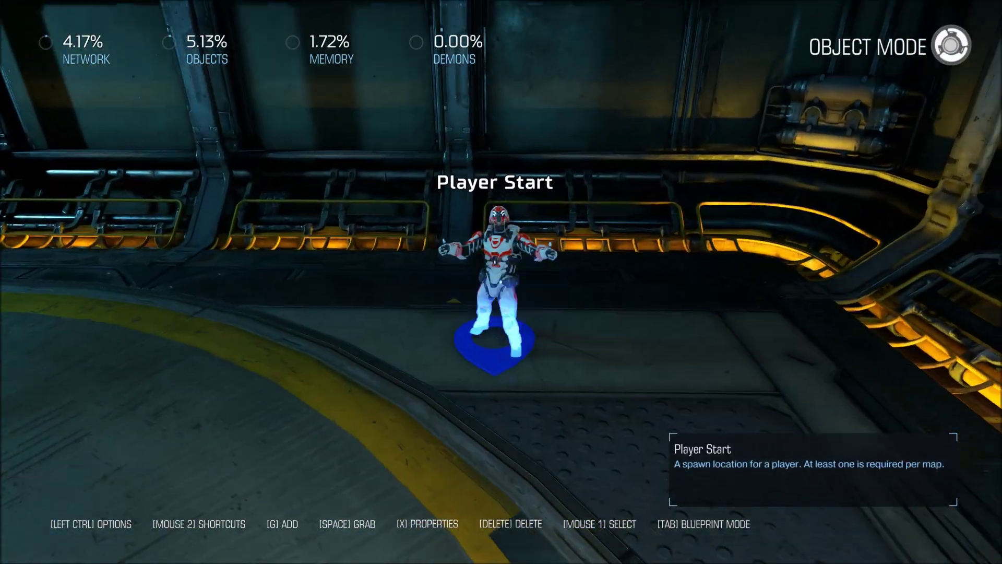
- Start a logic chain from the Player Start's On Spawned output and add a new Player Resource variable to it
{"action": "right_click", "coordinate": [501, 281]}
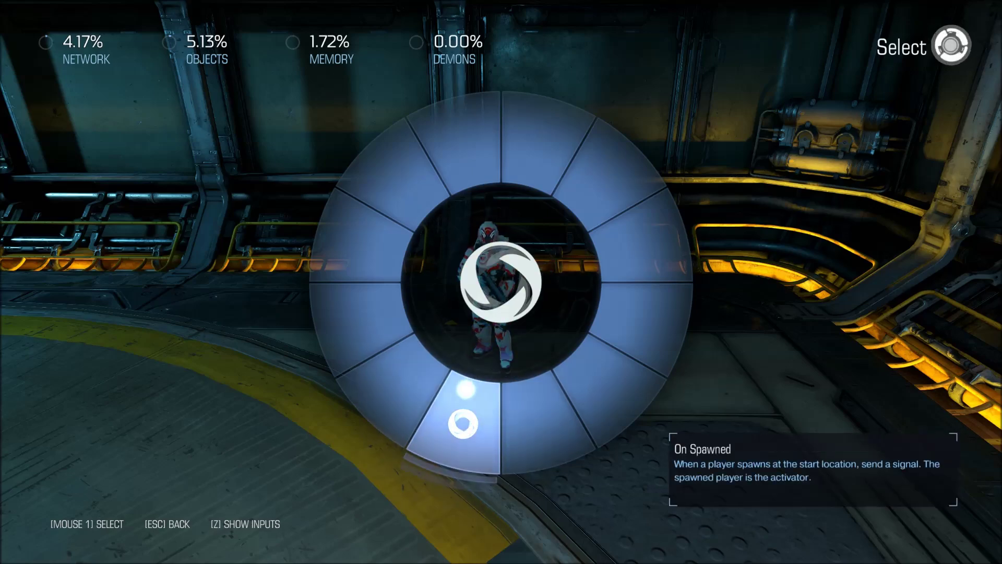
{"action": "left_click", "coordinate": [464, 422]}
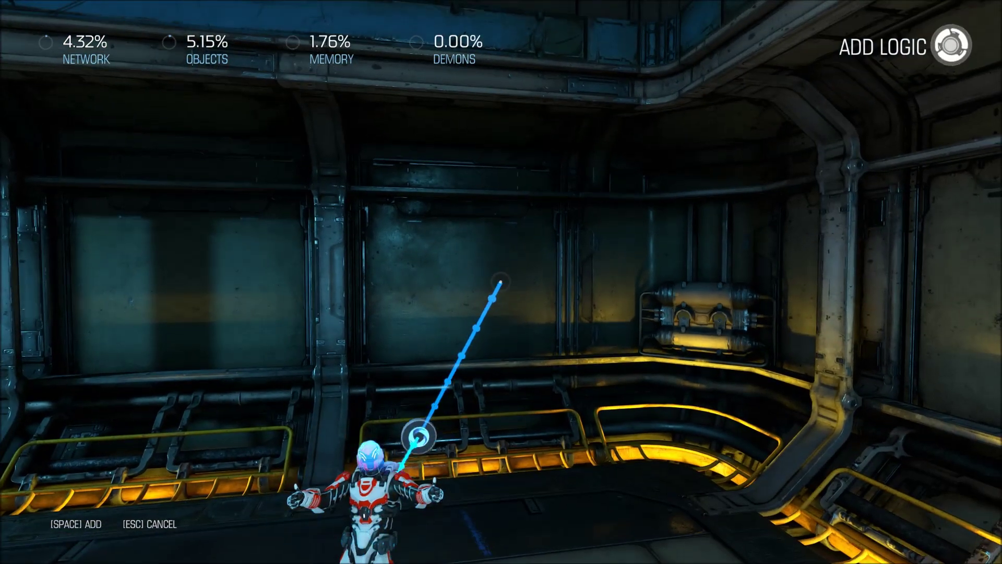
{"action": "key", "text": "space"}
{"action": "key", "text": "e"}
{"action": "key", "text": "e"}
{"action": "key", "text": "e"}
{"action": "key", "text": "e"}
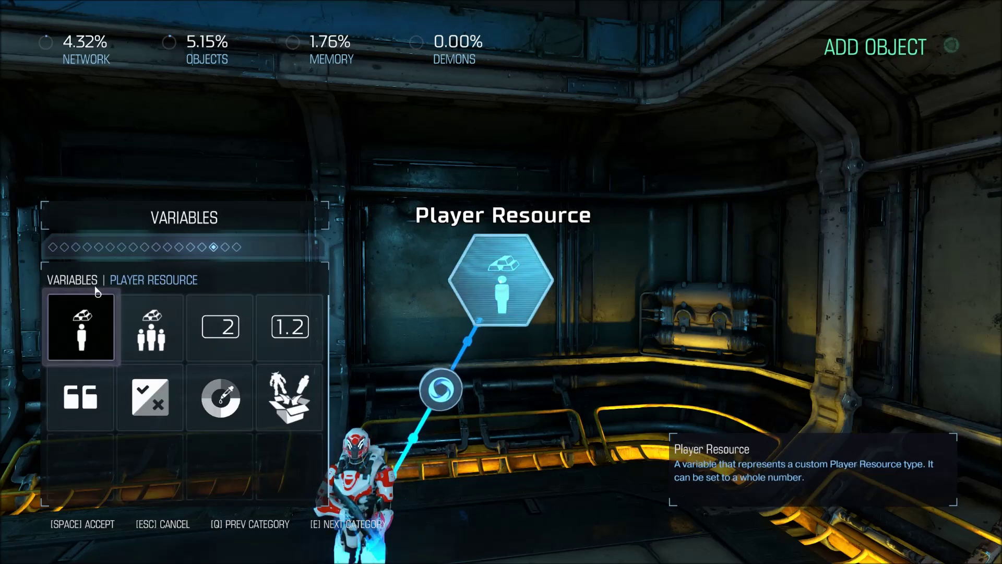
{"action": "key", "text": "space"}
{"action": "key", "text": "space"}
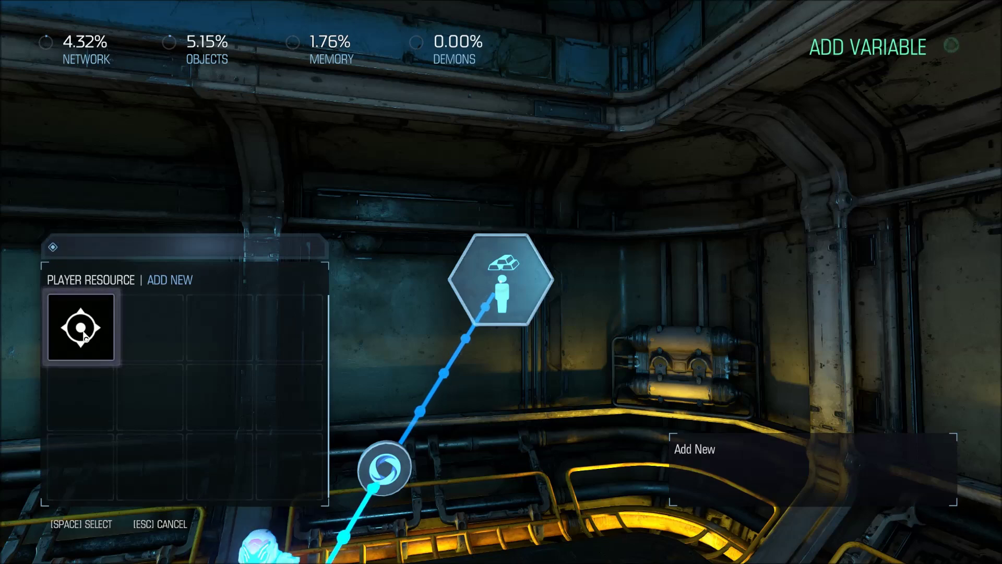
{"action": "left_click", "coordinate": [84, 336]}
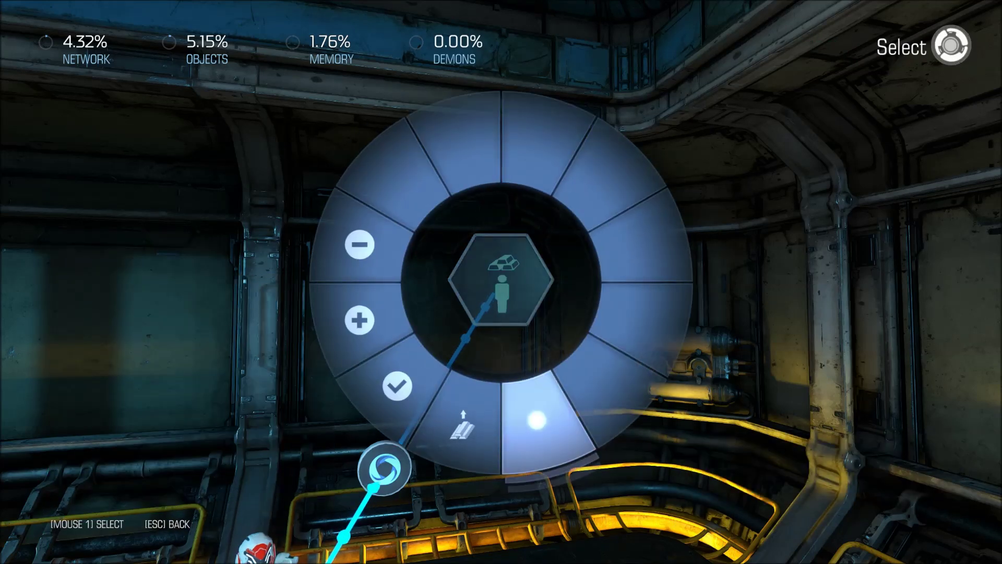
- Connect the On Spawned output to the variable's Set (Player Resource) input and place the chain's nodes
{"action": "left_click", "coordinate": [411, 399]}
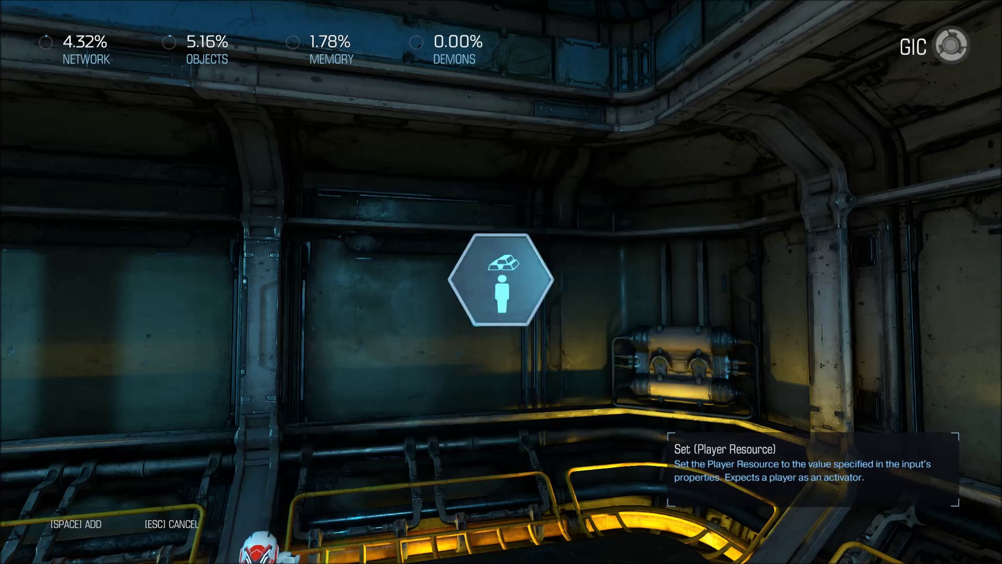
{"action": "key", "text": "space"}
{"action": "key", "text": "space"}
{"action": "key", "text": "space"}
{"action": "key", "text": "space"}
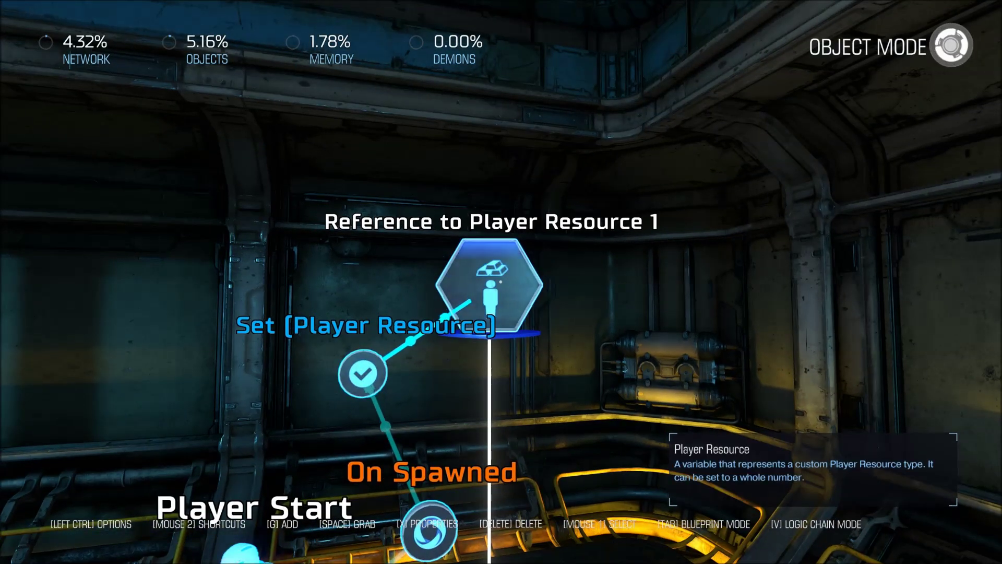
- Change the Player Resource variable's icon to the green circle with the crossed symbol
{"action": "key", "text": "x"}
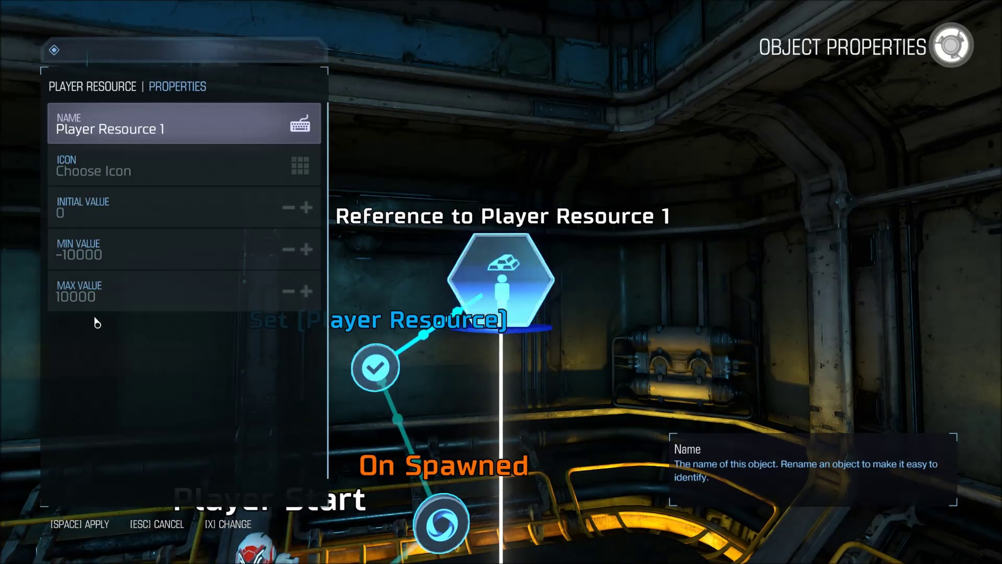
{"action": "left_click", "coordinate": [229, 160]}
{"action": "key", "text": "Right"}
{"action": "key", "text": "Down"}
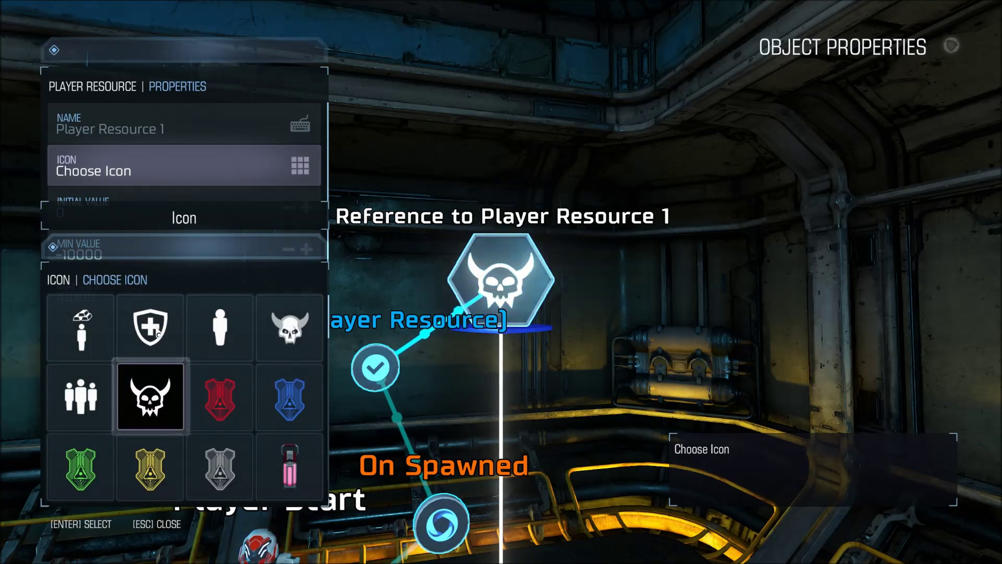
{"action": "key", "text": "Down"}
{"action": "key", "text": "Down"}
{"action": "key", "text": "Down"}
{"action": "key", "text": "Down"}
{"action": "key", "text": "Down"}
{"action": "key", "text": "Down"}
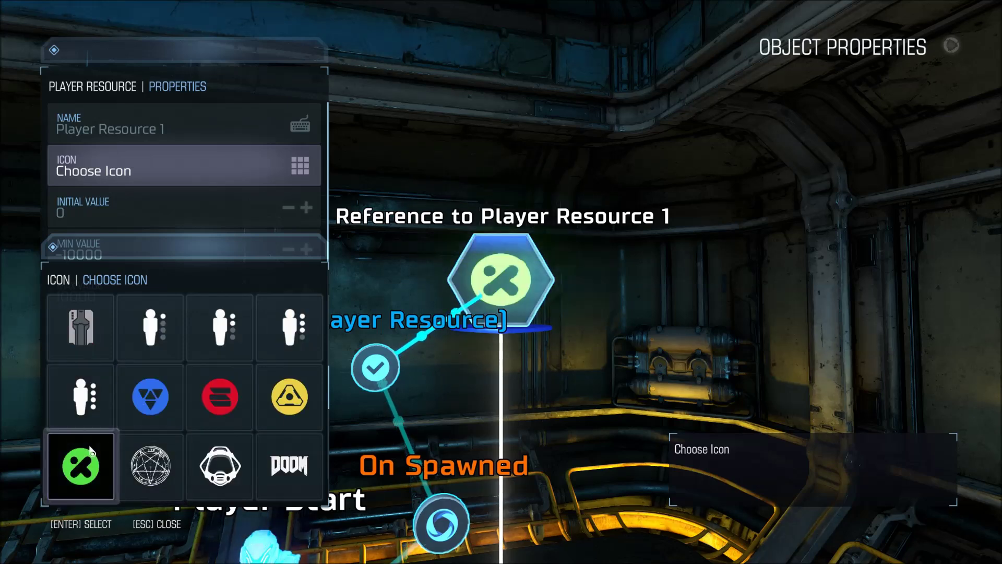
{"action": "left_click", "coordinate": [91, 451]}
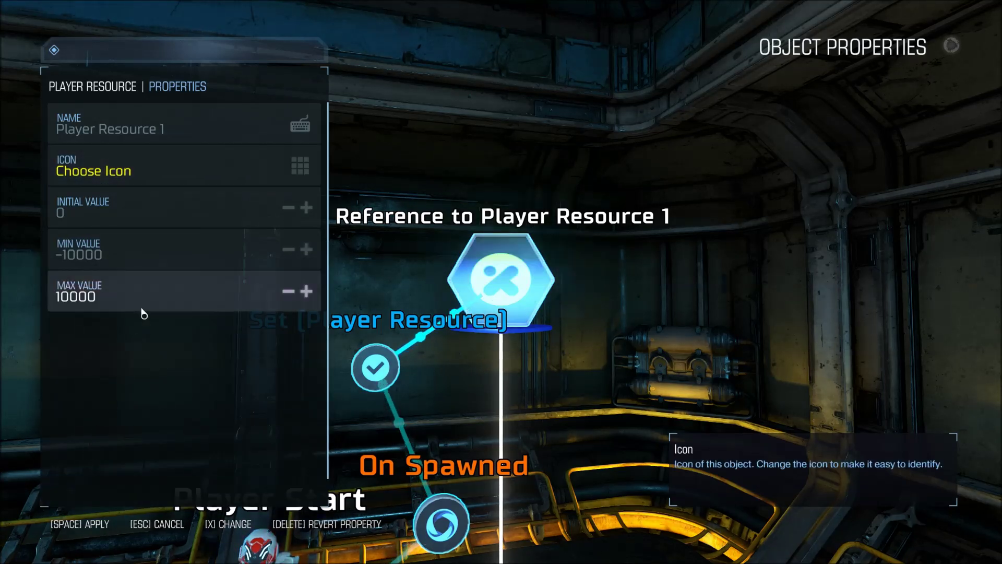
- Set the Player Resource variable's minimum value to 0 and its maximum value to 999999
{"action": "left_click", "coordinate": [169, 246]}
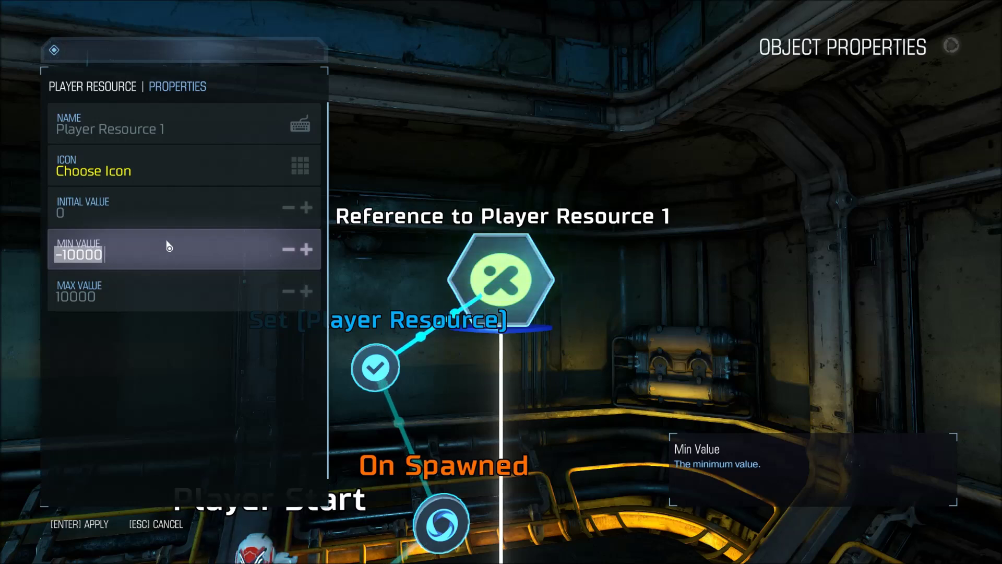
{"action": "key", "text": "Return"}
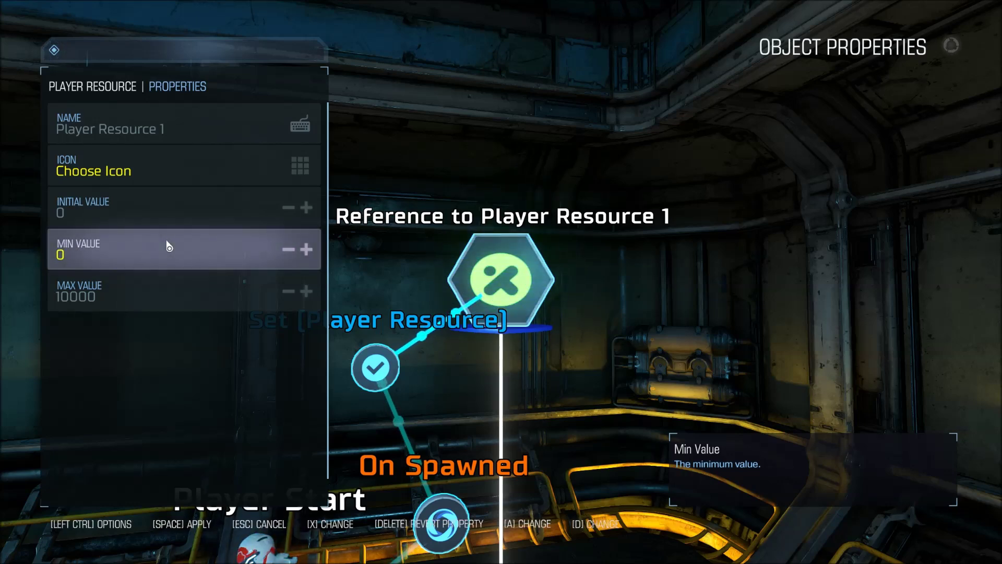
{"action": "left_click", "coordinate": [149, 300]}
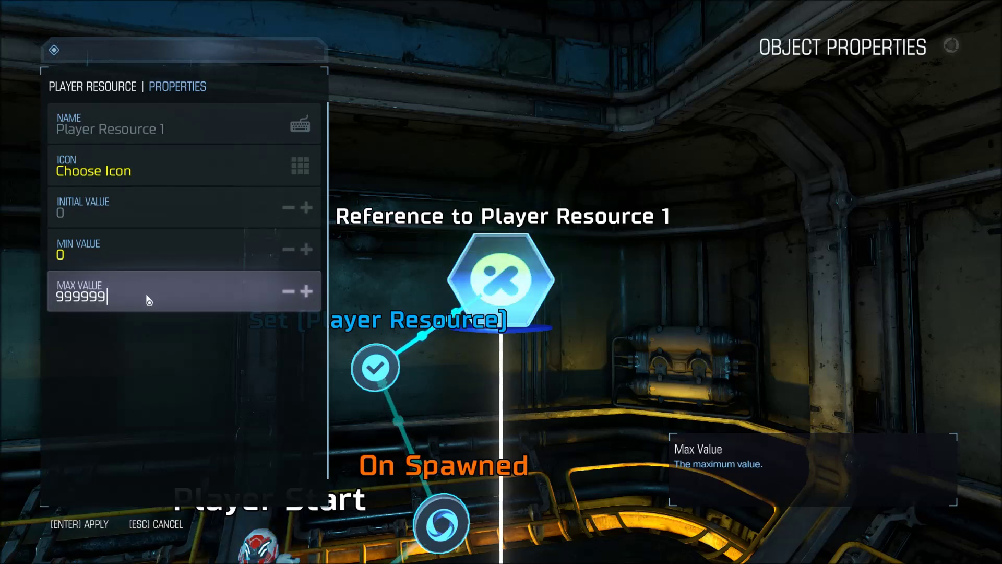
{"action": "key", "text": "Return"}
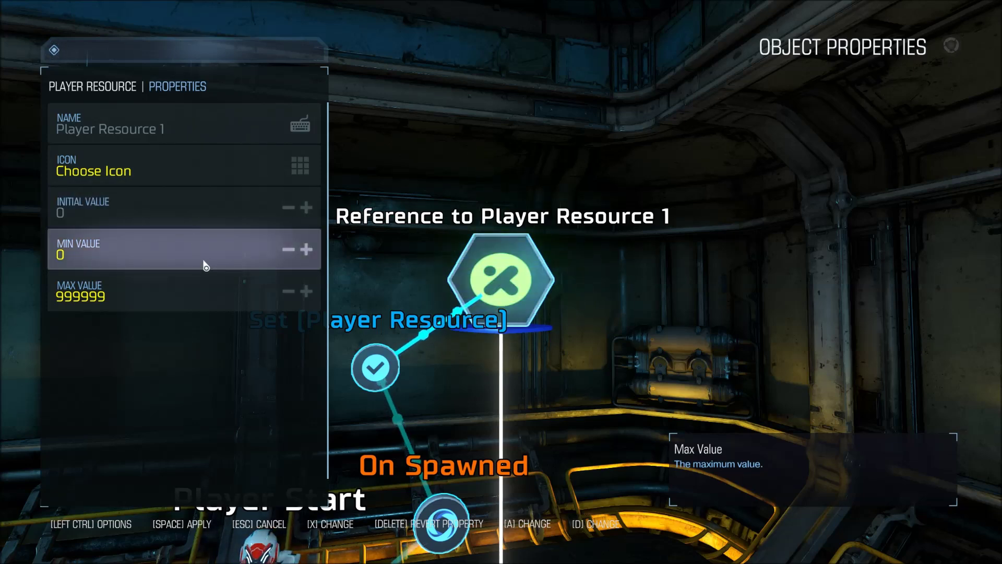
- Rename the Player Resource variable to CASH and apply its properties
{"action": "left_click", "coordinate": [195, 144]}
{"action": "type", "text": "CASH"}
{"action": "key", "text": "Return"}
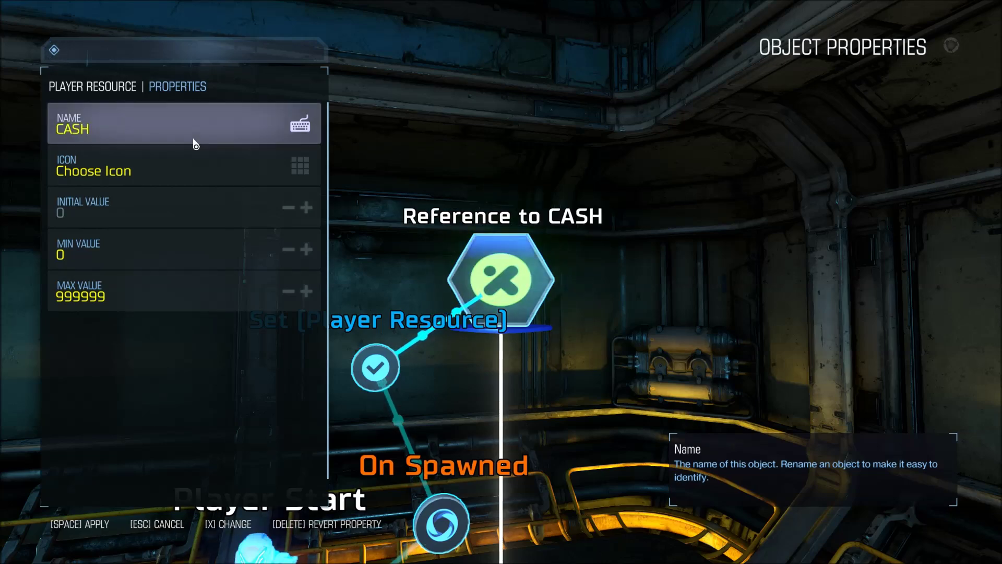
{"action": "key", "text": "space"}
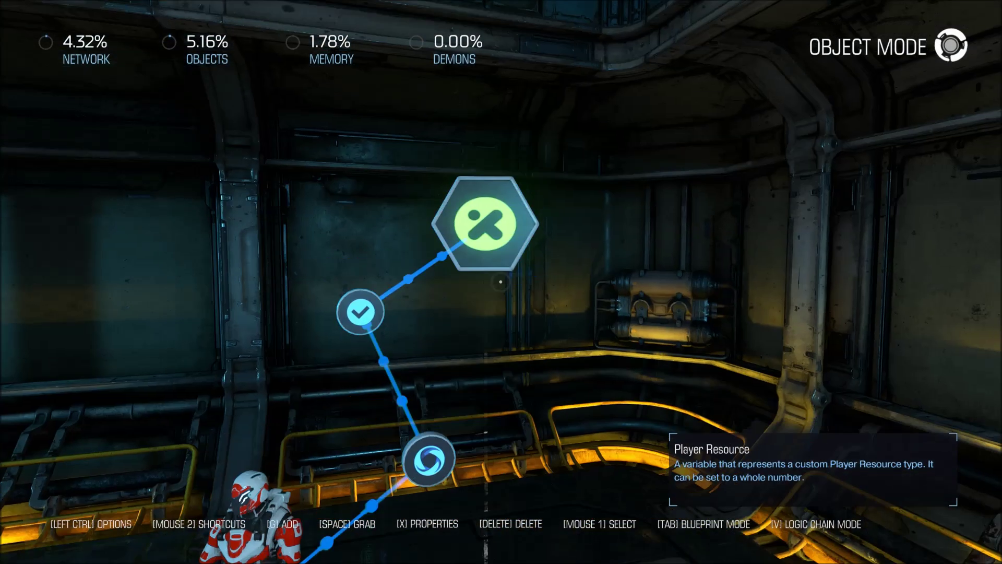
{"action": "key", "text": "w"}
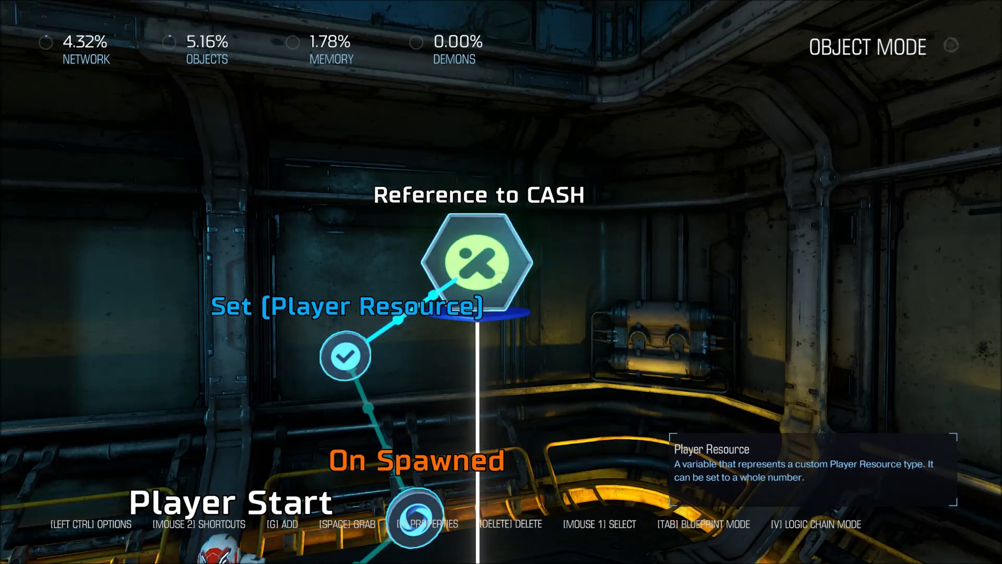
{"action": "scroll", "coordinate": [500, 281], "scroll_direction": "down", "scroll_amount": 3}
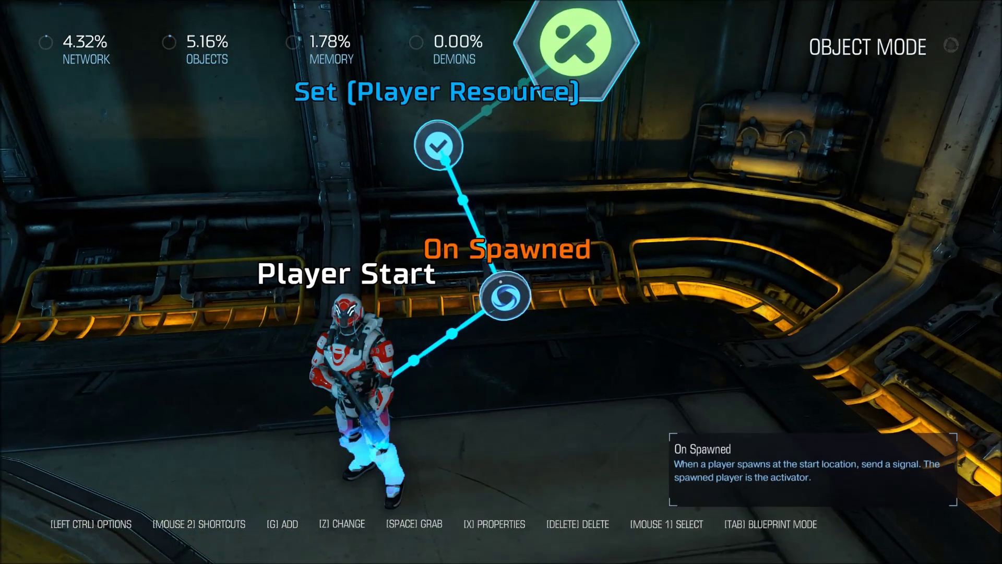
{"action": "scroll", "coordinate": [500, 282], "scroll_direction": "up", "scroll_amount": 3}
{"action": "mouse_move", "coordinate": [249, 423]}
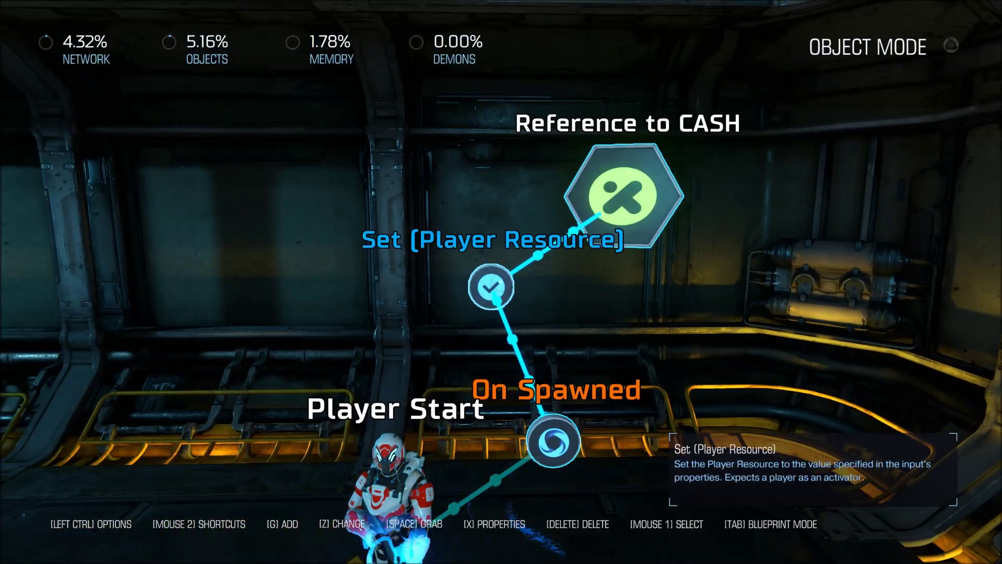
{"action": "scroll", "coordinate": [500, 282], "scroll_direction": "up", "scroll_amount": 3}
{"action": "scroll", "coordinate": [500, 282], "scroll_direction": "down", "scroll_amount": 3}
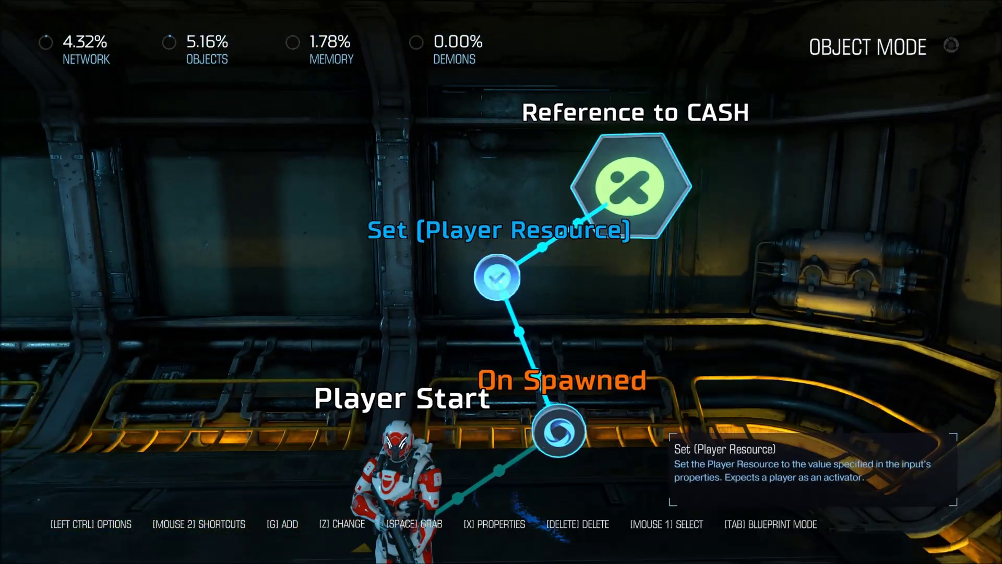
- Set the value of the Set (Player Resource) input to 1000 and apply its properties
{"action": "key", "text": "x"}
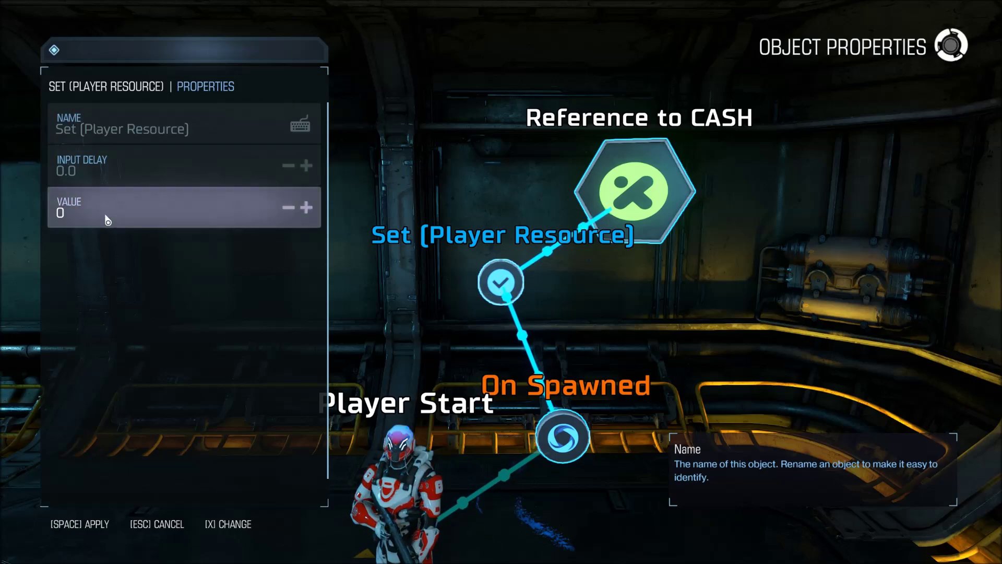
{"action": "left_click", "coordinate": [107, 218]}
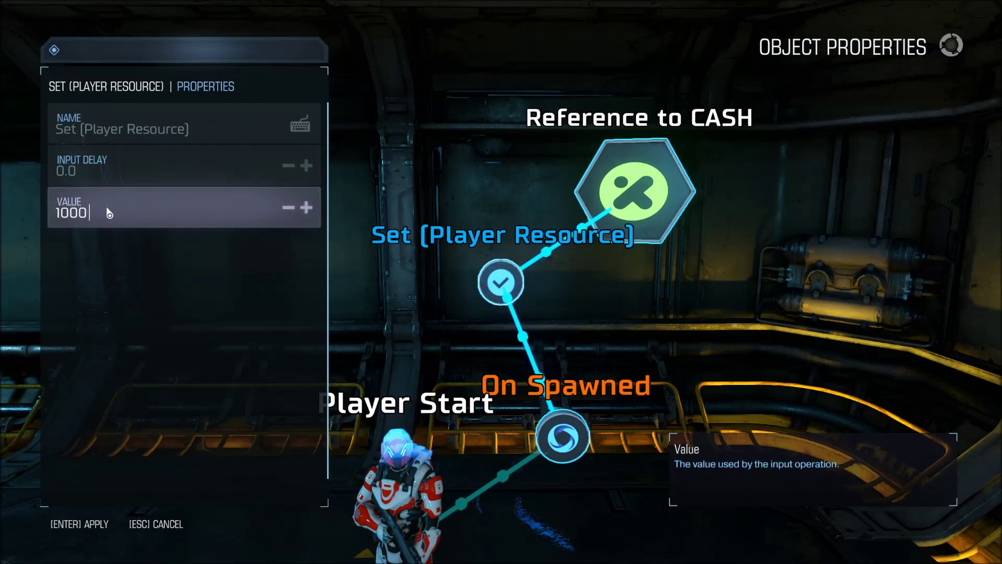
{"action": "key", "text": "Return"}
{"action": "key", "text": "space"}
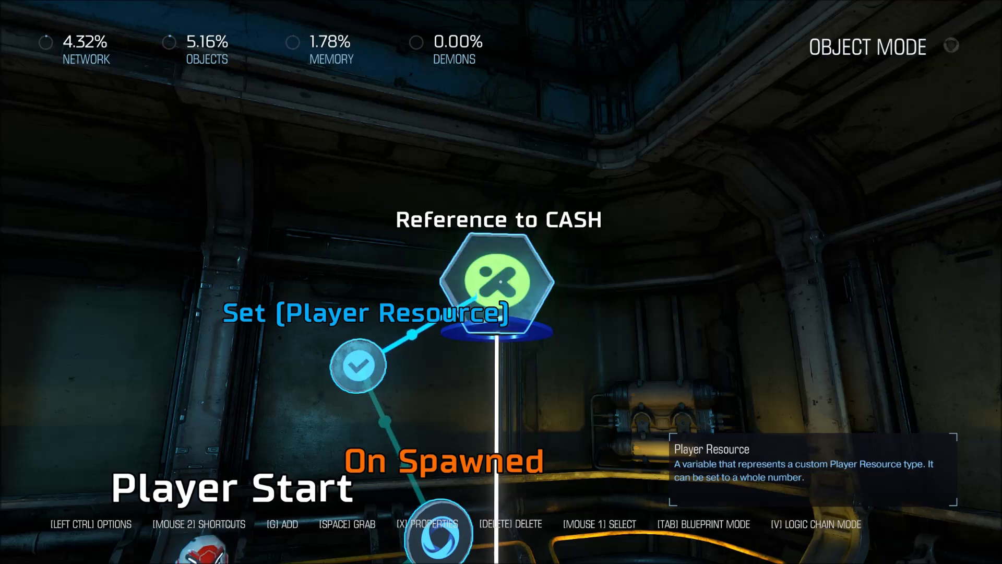
- Add a second Player Start from the Player & Team objects on the floor beside the existing one
{"action": "key", "text": "s"}
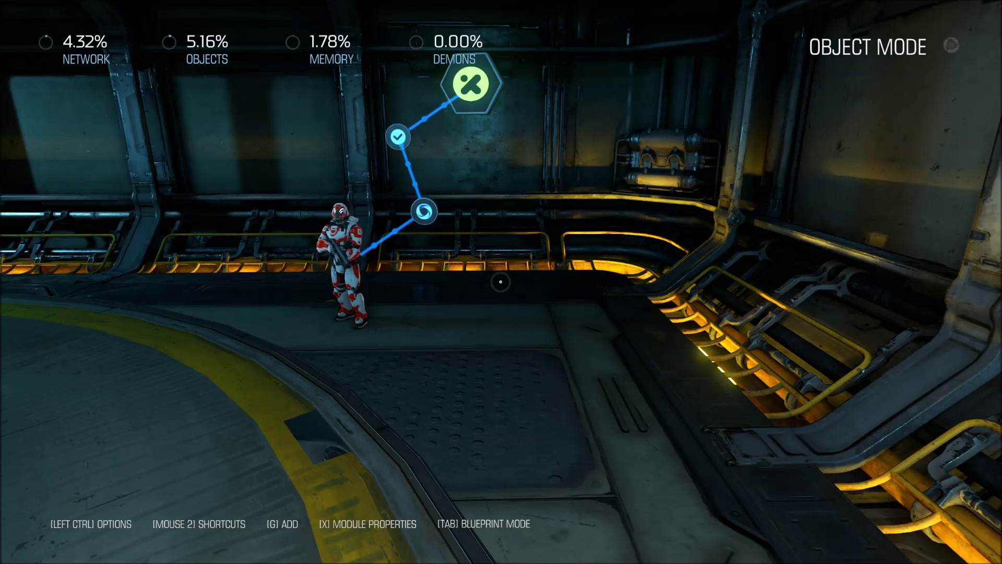
{"action": "key", "text": "g"}
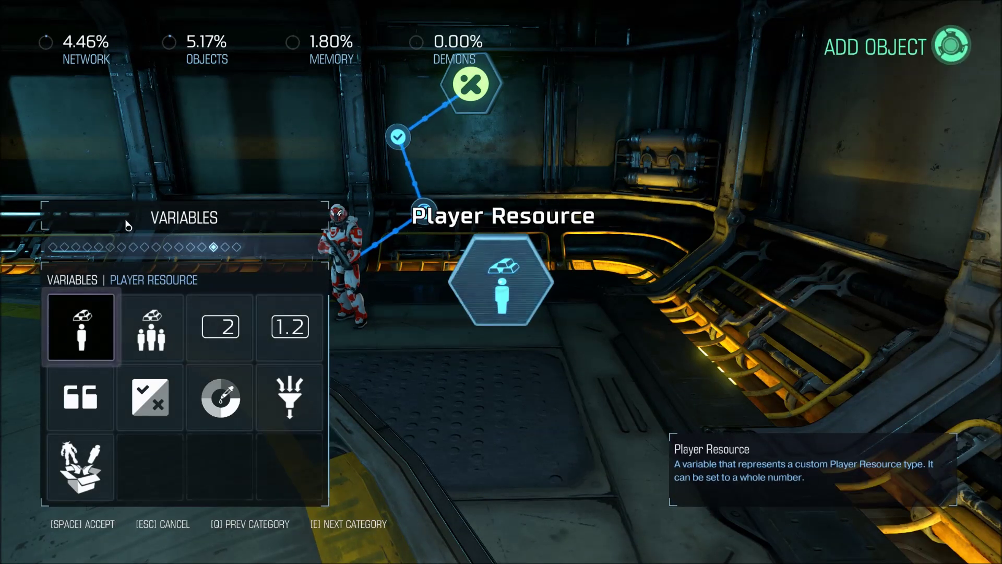
{"action": "key", "text": "q"}
{"action": "key", "text": "q"}
{"action": "key", "text": "q"}
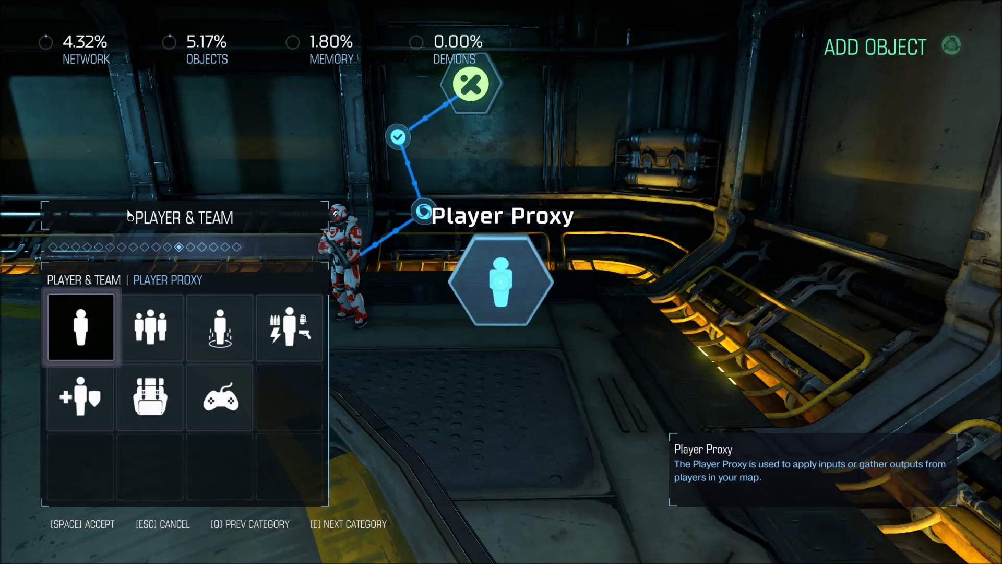
{"action": "key", "text": "space"}
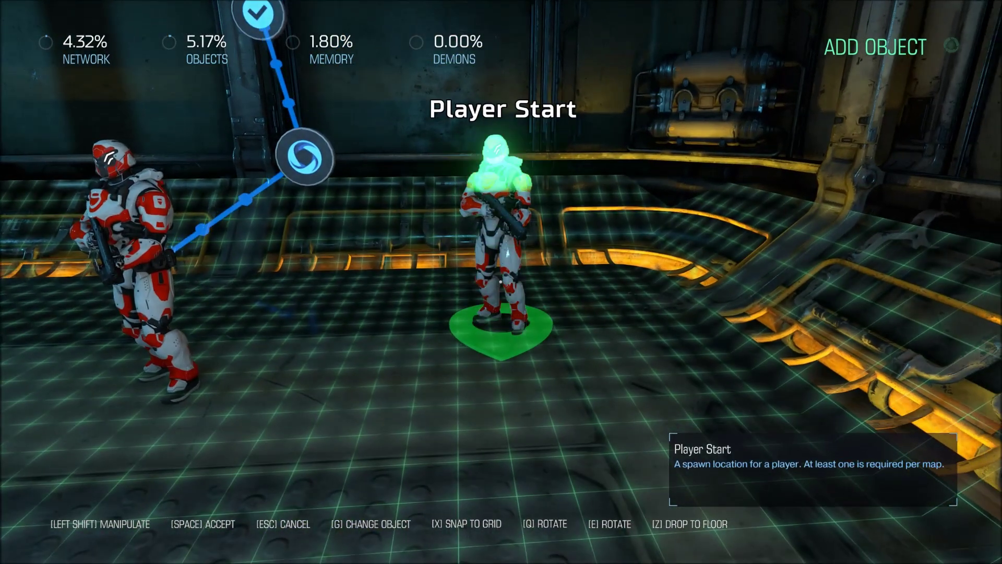
{"action": "key", "text": "s"}
{"action": "key", "text": "Escape"}
{"action": "key", "text": "w"}
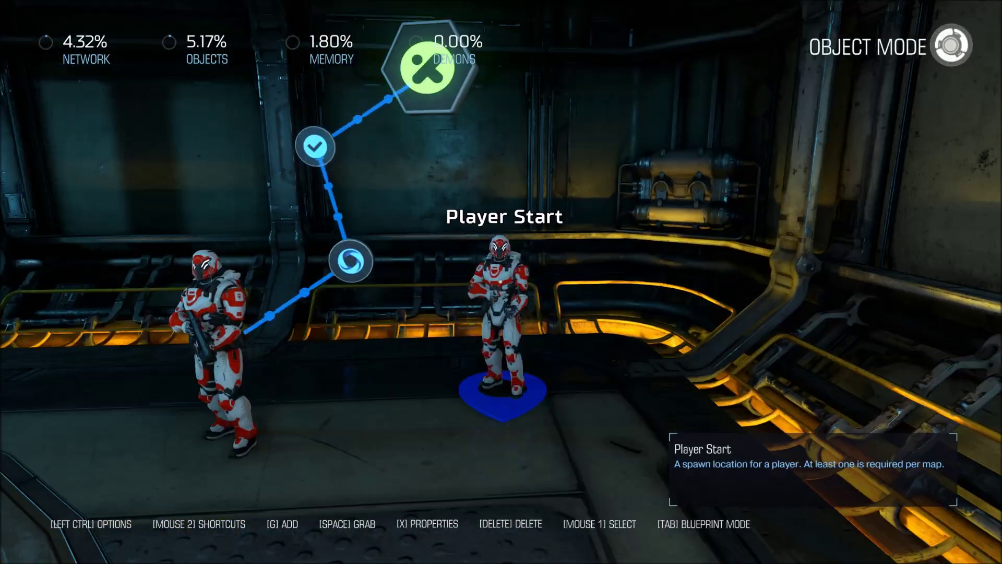
- Connect the second Player Start to the existing On Spawned output node
{"action": "left_click", "coordinate": [500, 281]}
{"action": "left_click", "coordinate": [463, 424]}
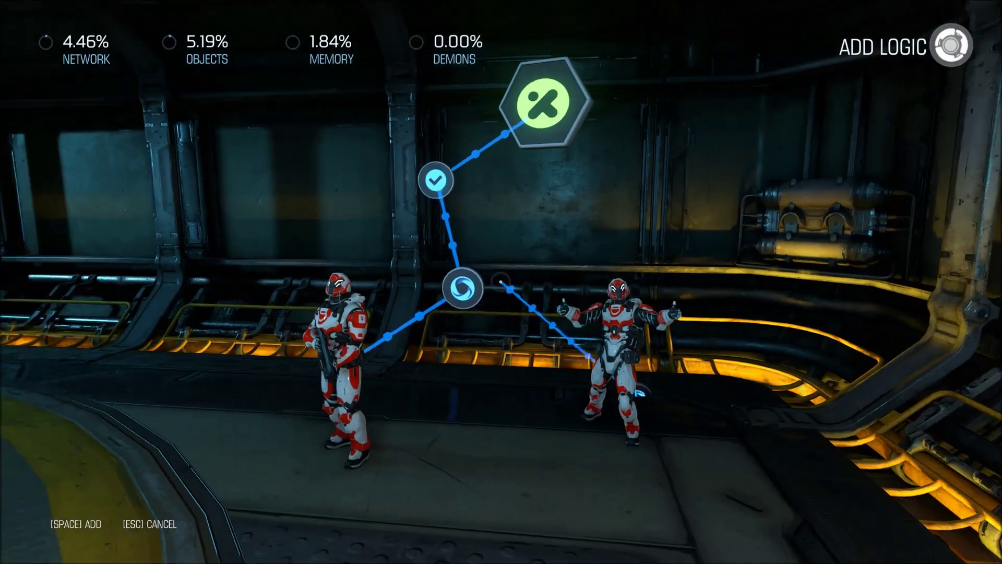
{"action": "key", "text": "space"}
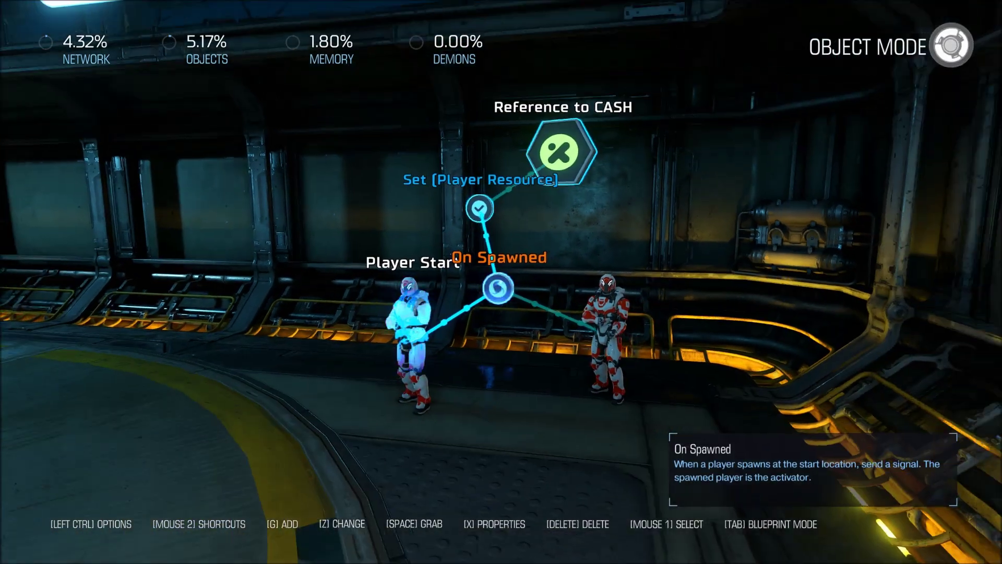
{"action": "key", "text": "s"}
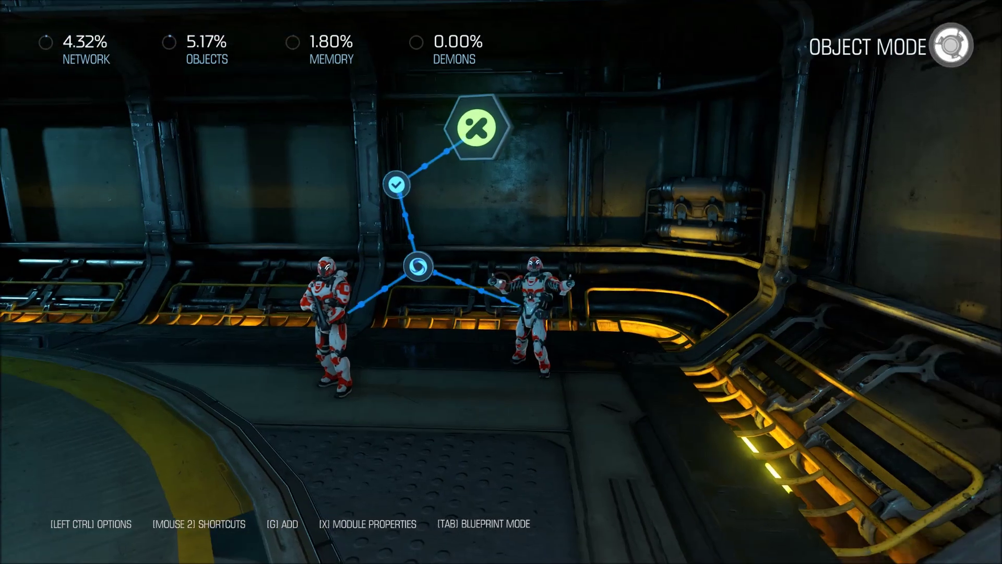
{"action": "key", "text": "w"}
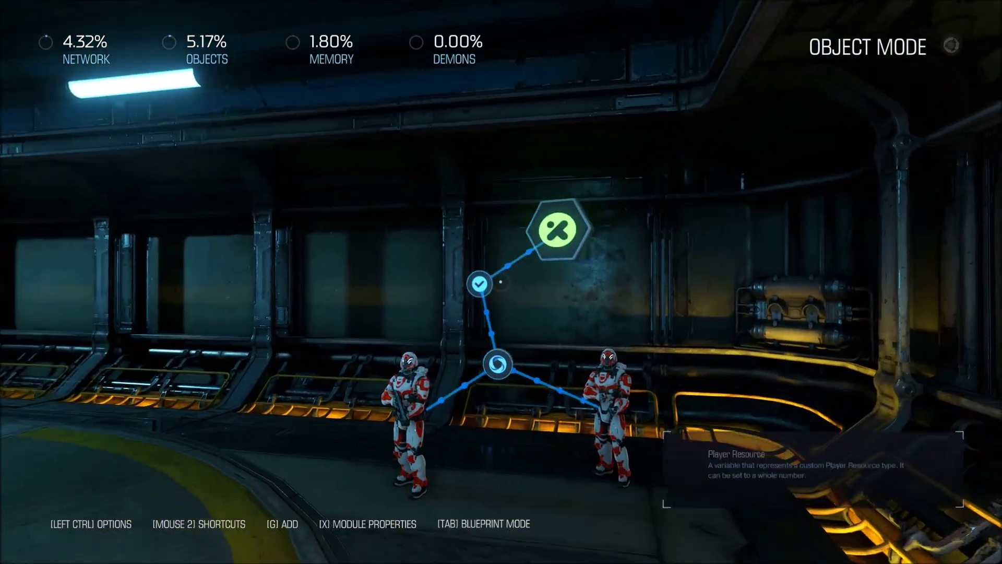
{"action": "mouse_move", "coordinate": [498, 364]}
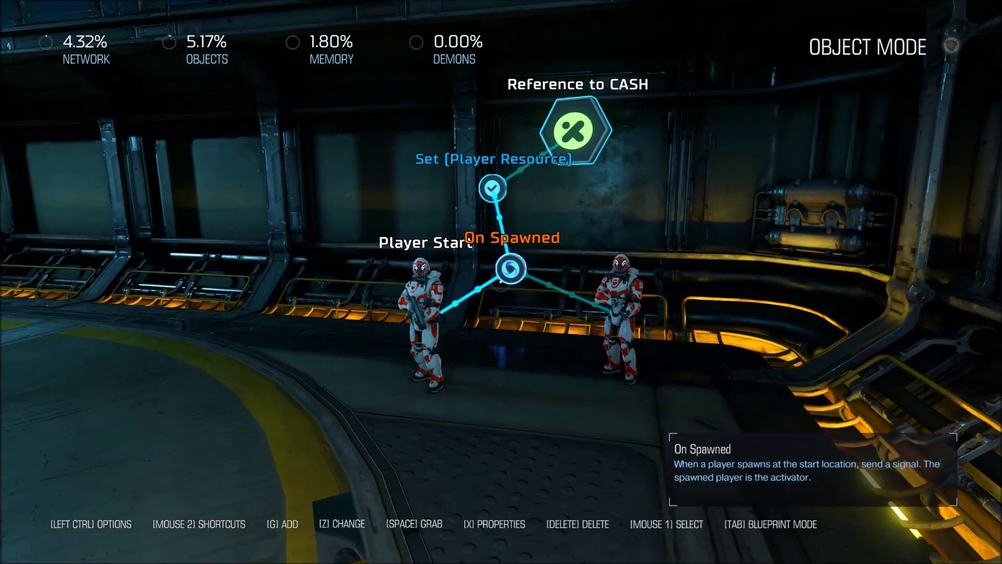
{"action": "key", "text": "s"}
{"action": "key", "text": "w"}
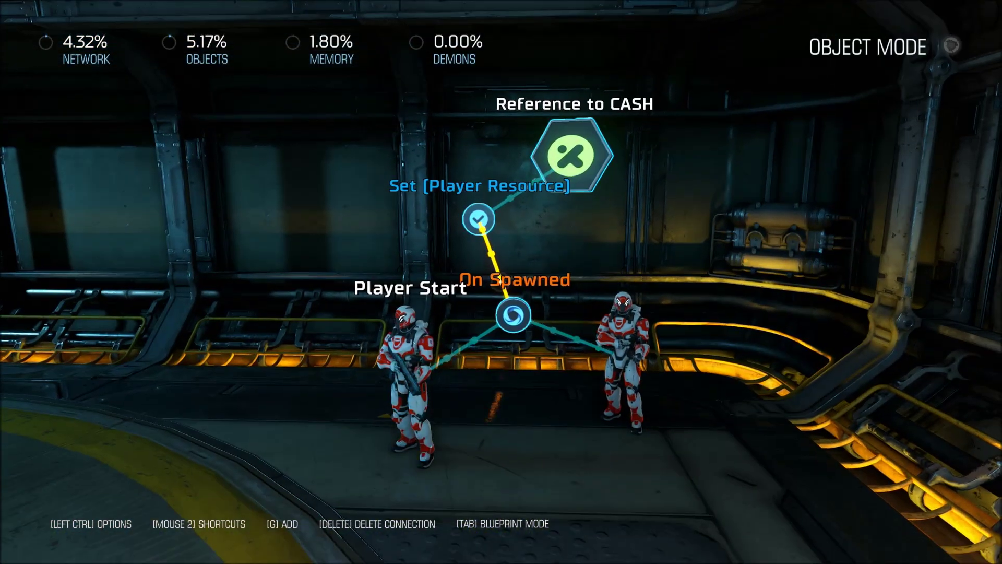
{"action": "key", "text": "s"}
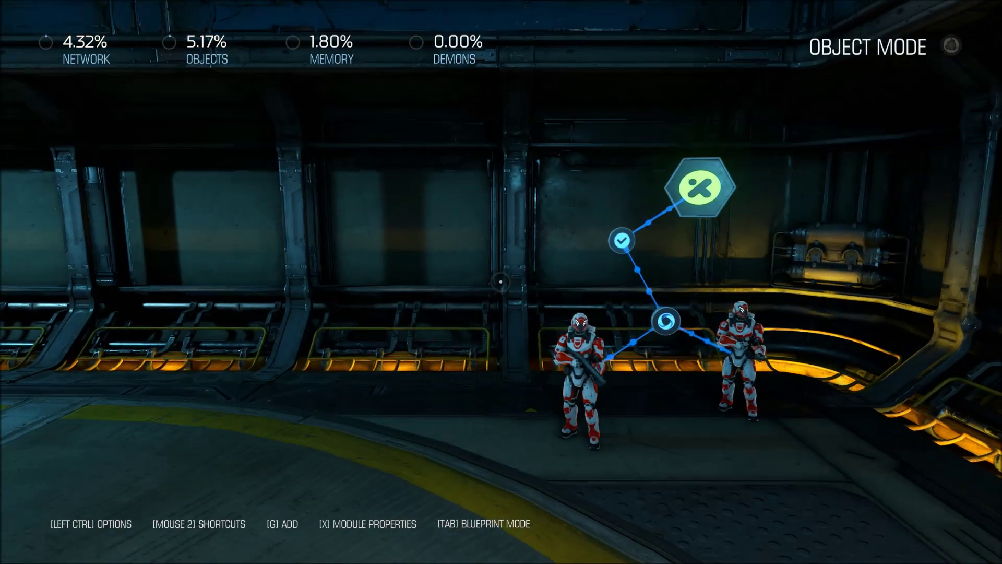
- Add a HUD Settings object from the Communication category and place it beside the CASH logic chain
{"action": "key", "text": "g"}
{"action": "key", "text": "e"}
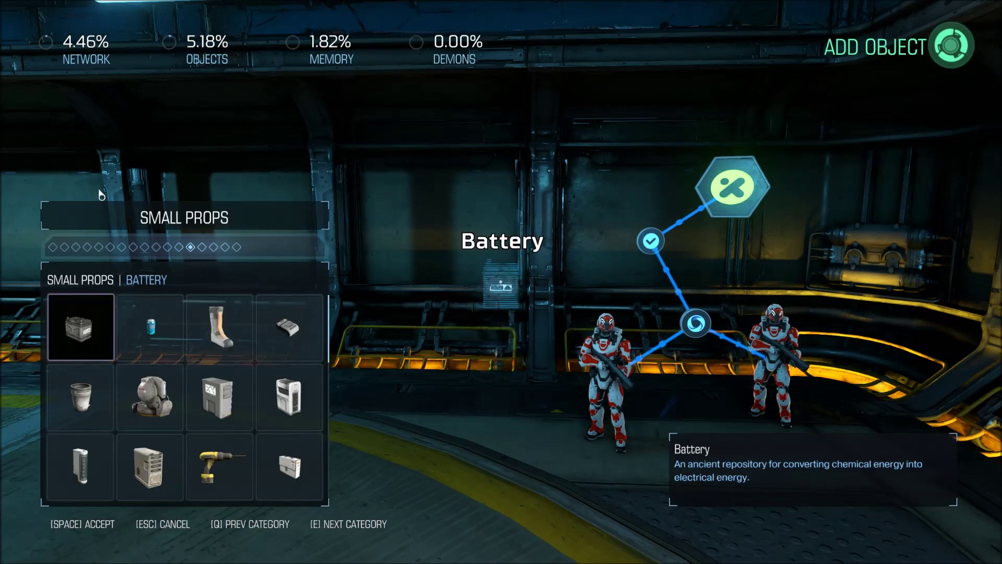
{"action": "key", "text": "e"}
{"action": "key", "text": "e"}
{"action": "key", "text": "e"}
{"action": "key", "text": "e"}
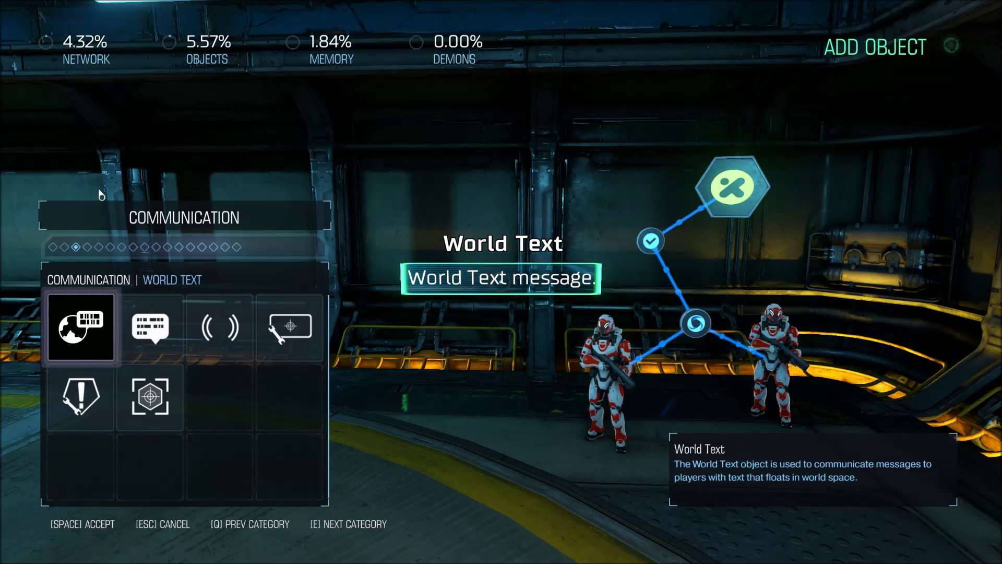
{"action": "key", "text": "Right"}
{"action": "key", "text": "Right"}
{"action": "key", "text": "Right"}
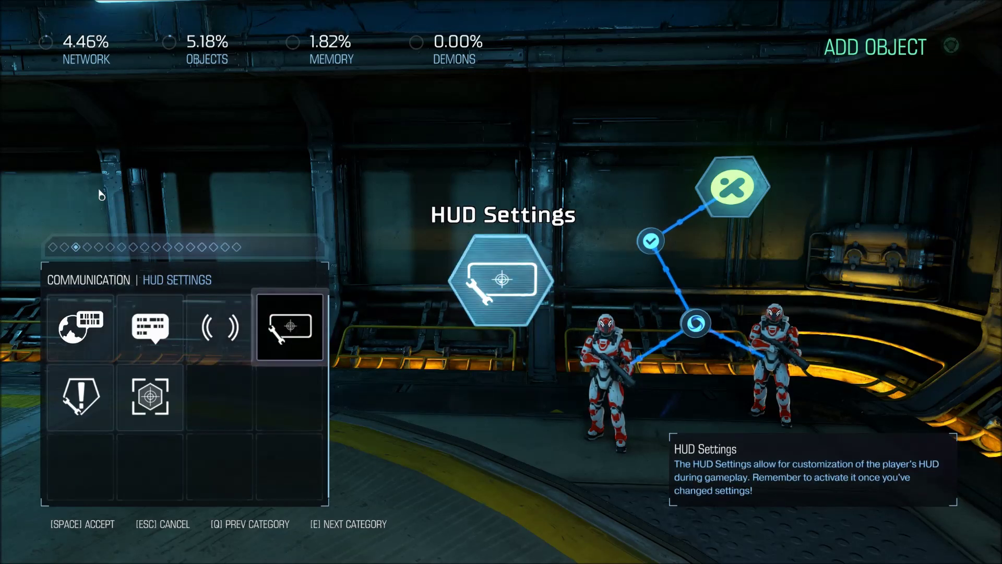
{"action": "key", "text": "space"}
{"action": "key", "text": "w"}
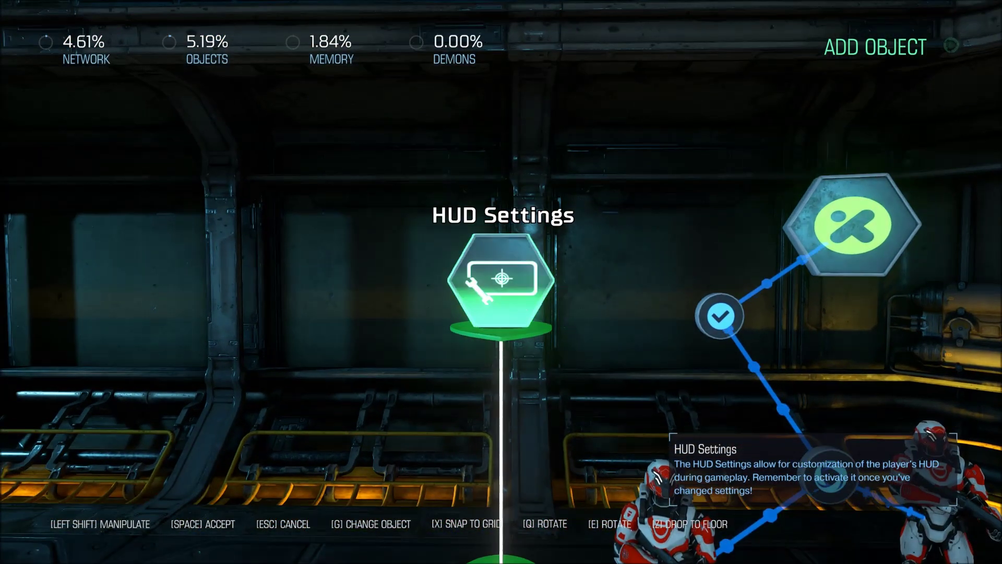
{"action": "key", "text": "space"}
- Move the Set (Player Resource) node to sit between the CASH reference and the On Spawned node
{"action": "key", "text": "space"}
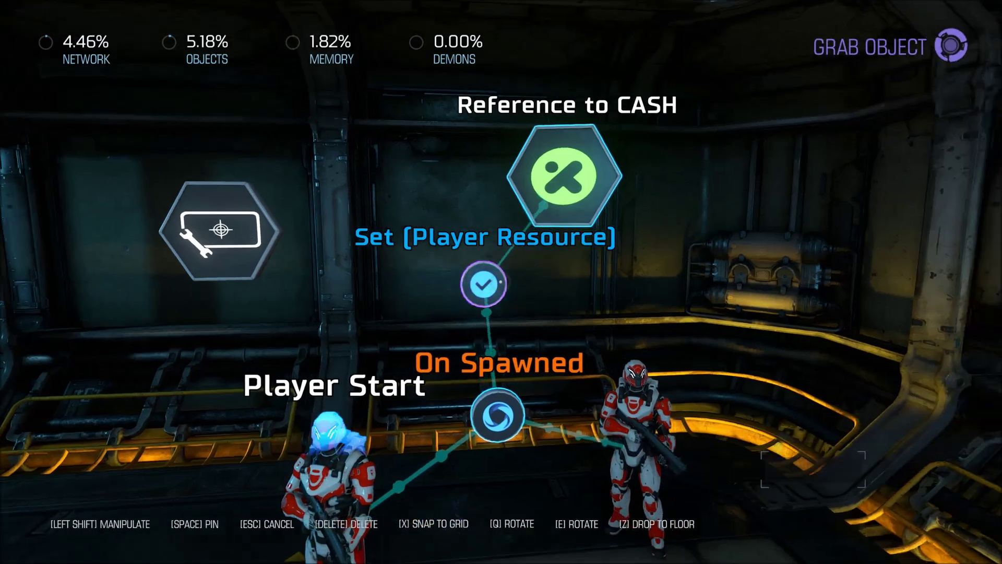
{"action": "key", "text": "space"}
{"action": "key", "text": "s"}
{"action": "key", "text": "w"}
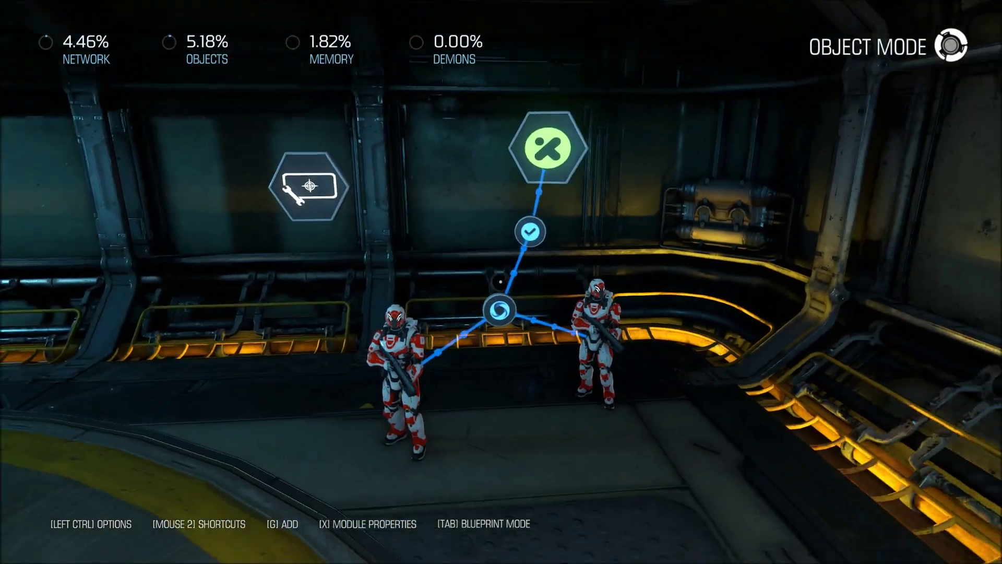
- Connect the On Spawned output to the HUD Settings object's Set Active input
{"action": "key", "text": "g"}
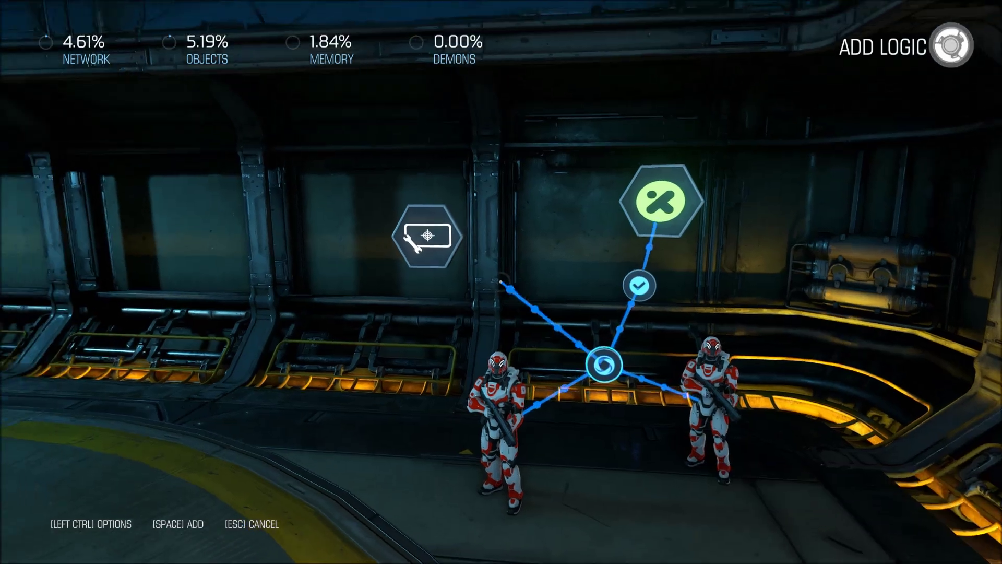
{"action": "mouse_move", "coordinate": [501, 282]}
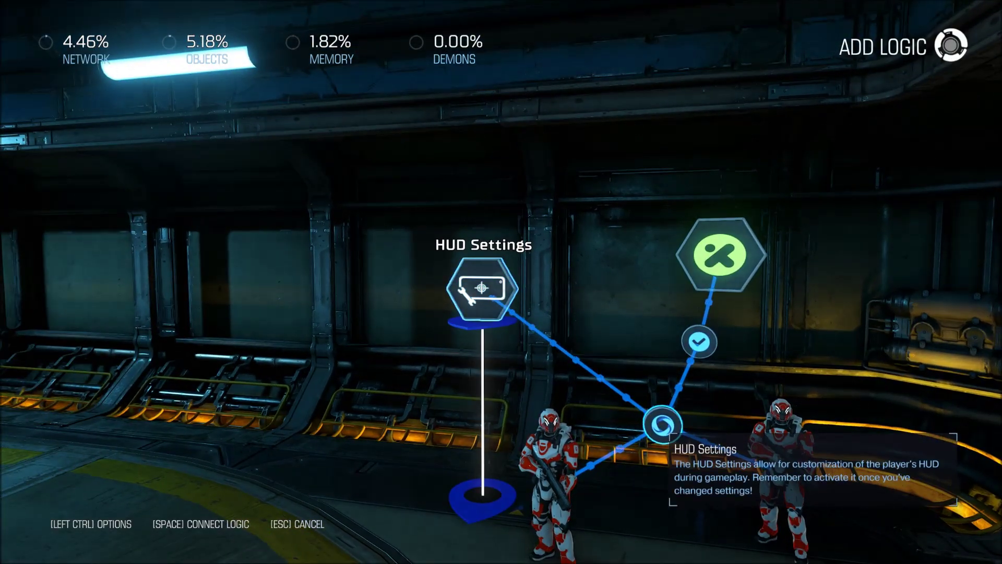
{"action": "key", "text": "space"}
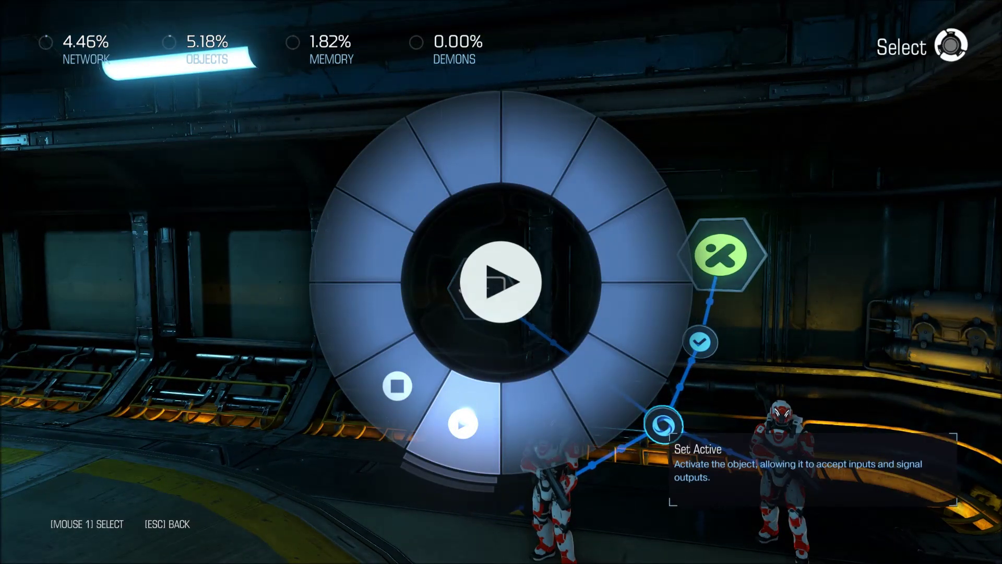
{"action": "left_click", "coordinate": [502, 282]}
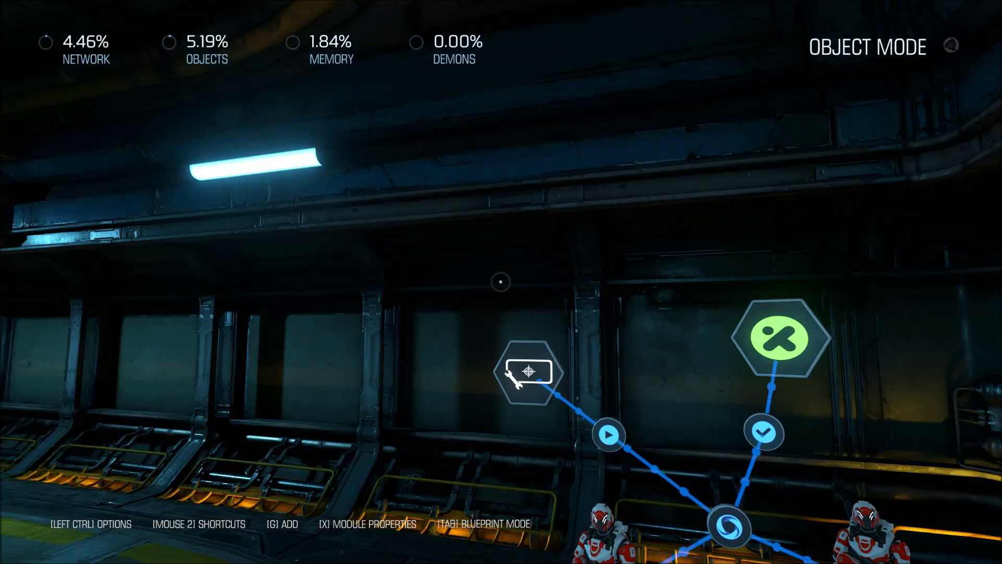
- Set the Top Left display of the HUD Settings object to Variable
{"action": "key", "text": "w"}
{"action": "key", "text": "s"}
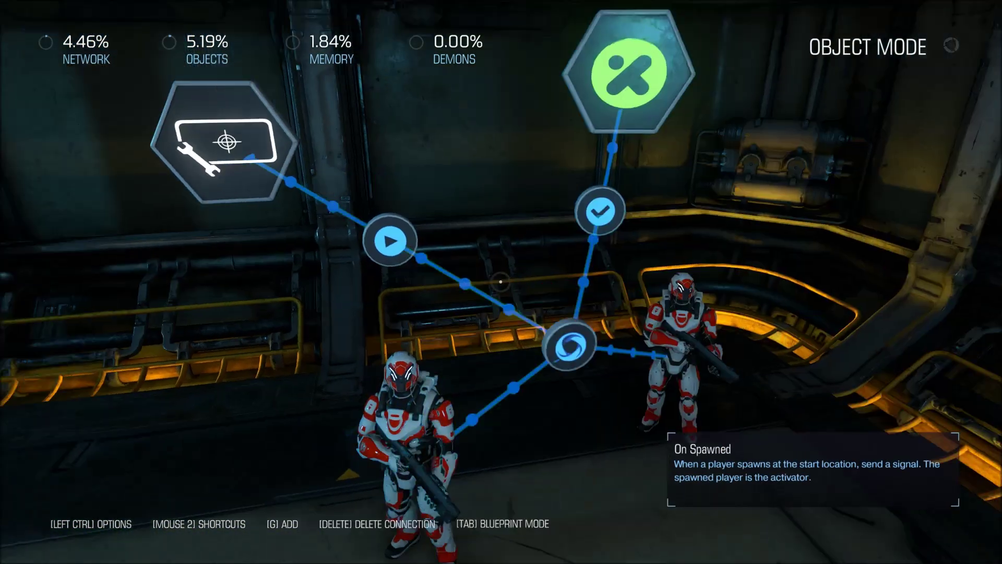
{"action": "key", "text": "a"}
{"action": "key", "text": "x"}
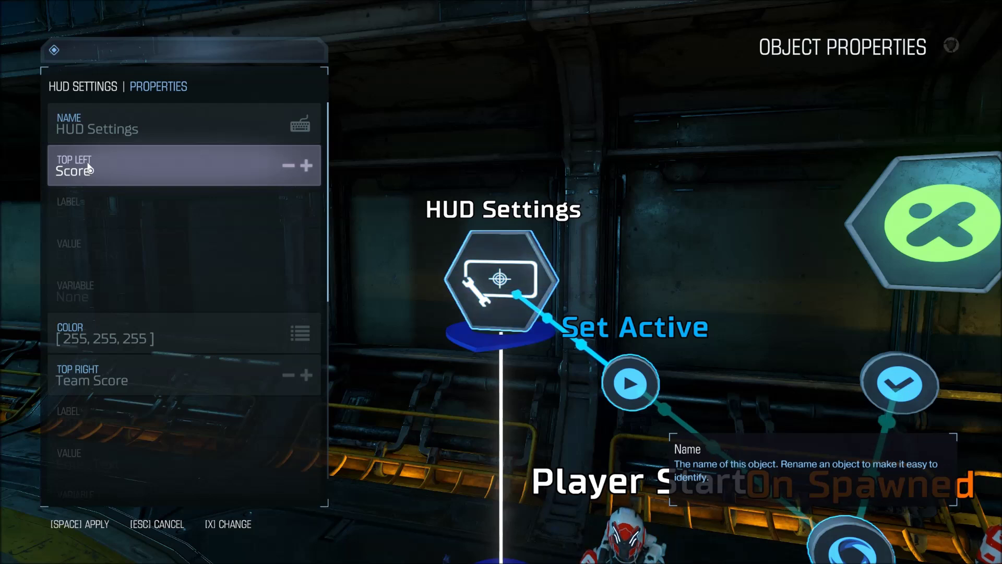
{"action": "left_click", "coordinate": [307, 168]}
{"action": "left_click", "coordinate": [307, 168]}
{"action": "left_click", "coordinate": [307, 168]}
{"action": "left_click", "coordinate": [307, 168]}
{"action": "left_click", "coordinate": [307, 168]}
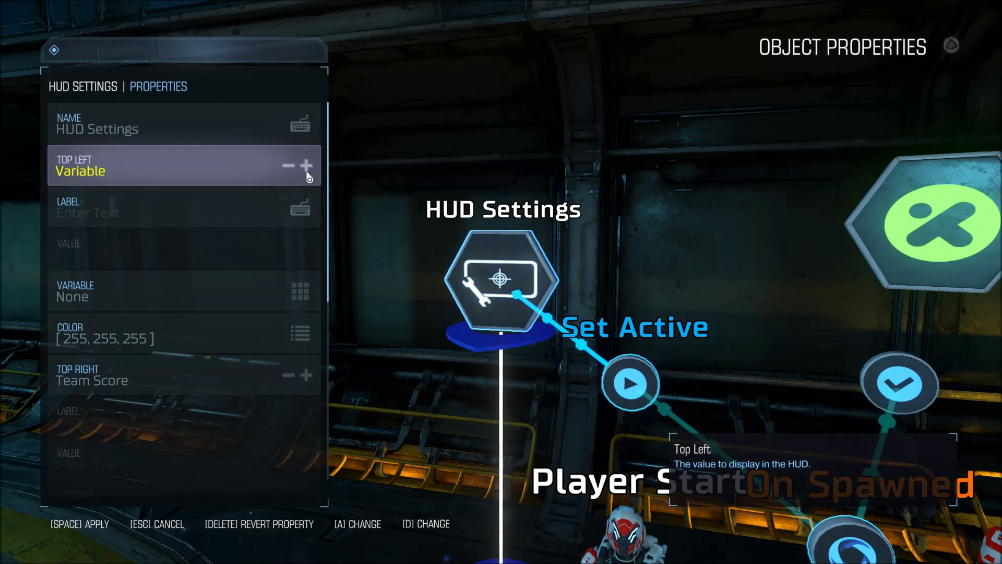
- Set the label of the HUD's Top Left display to CASH
{"action": "left_click", "coordinate": [245, 224]}
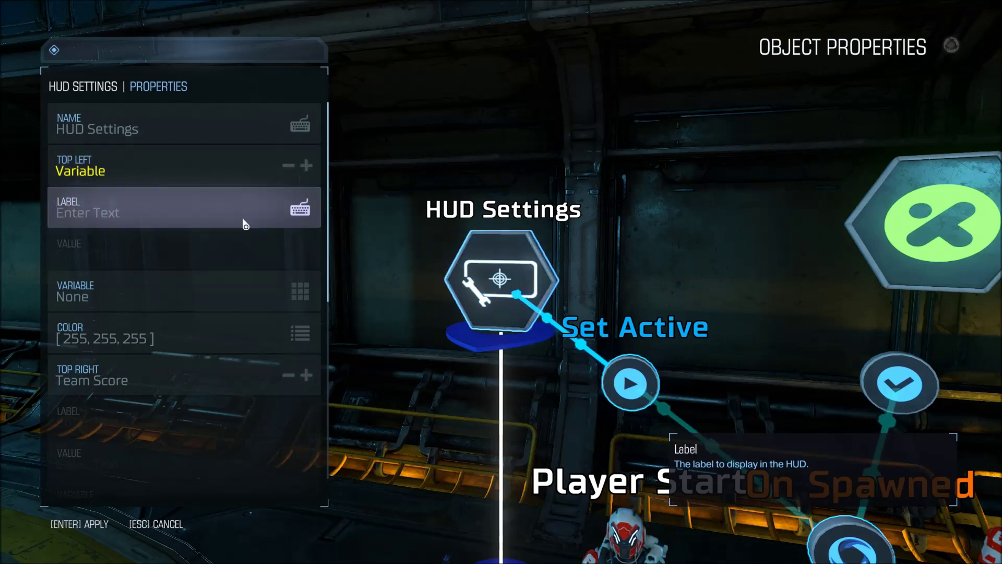
{"action": "type", "text": "CASH"}
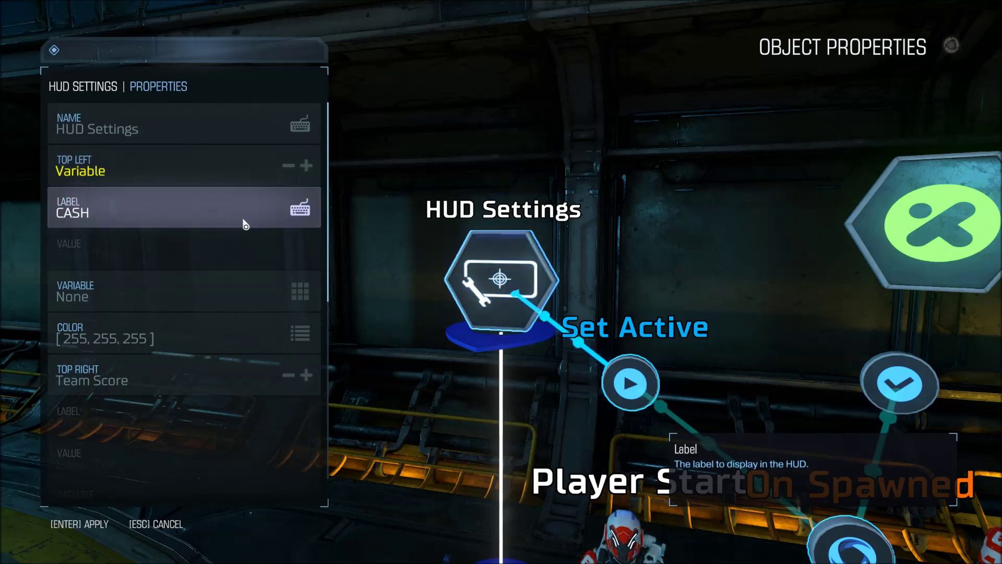
{"action": "key", "text": "Return"}
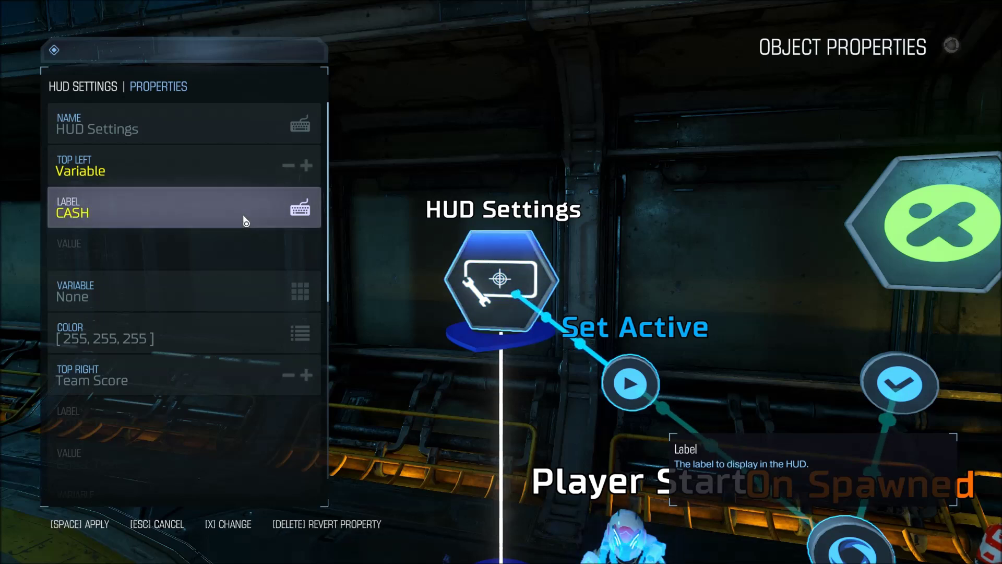
- Assign the CASH player resource as the variable shown in the HUD's Top Left display
{"action": "left_click", "coordinate": [278, 297]}
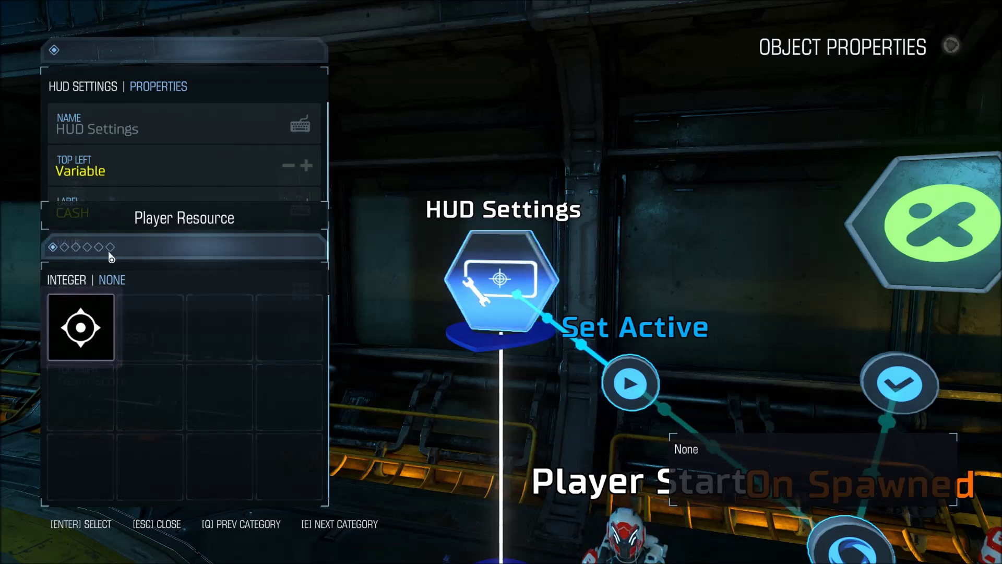
{"action": "key", "text": "e"}
{"action": "key", "text": "e"}
{"action": "key", "text": "e"}
{"action": "key", "text": "e"}
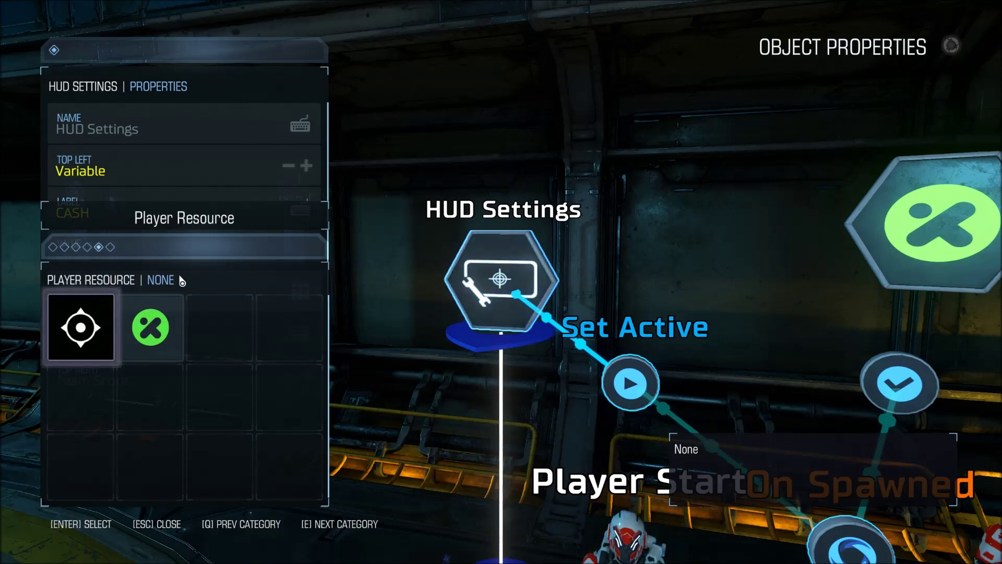
{"action": "left_click", "coordinate": [179, 309]}
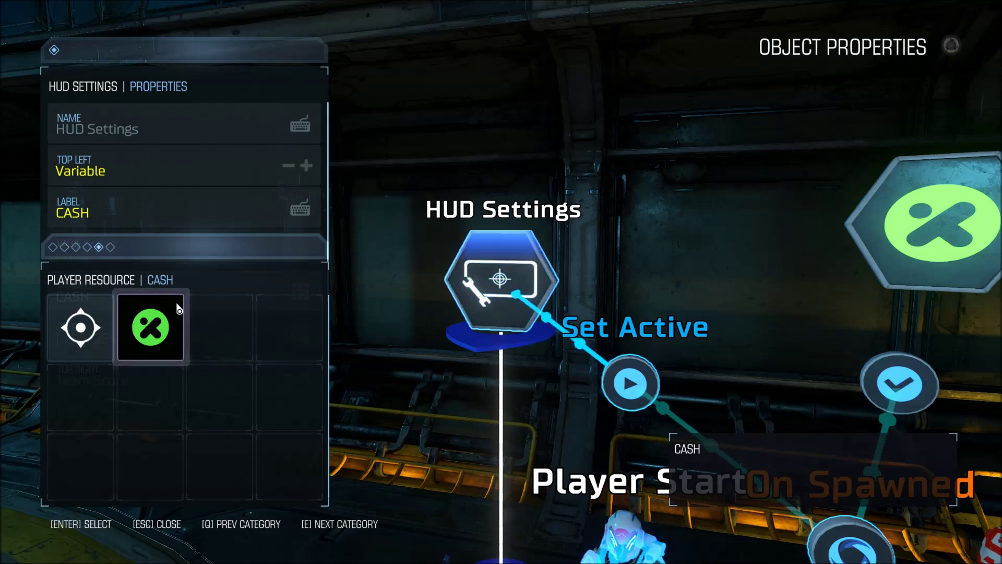
{"action": "left_click", "coordinate": [179, 309]}
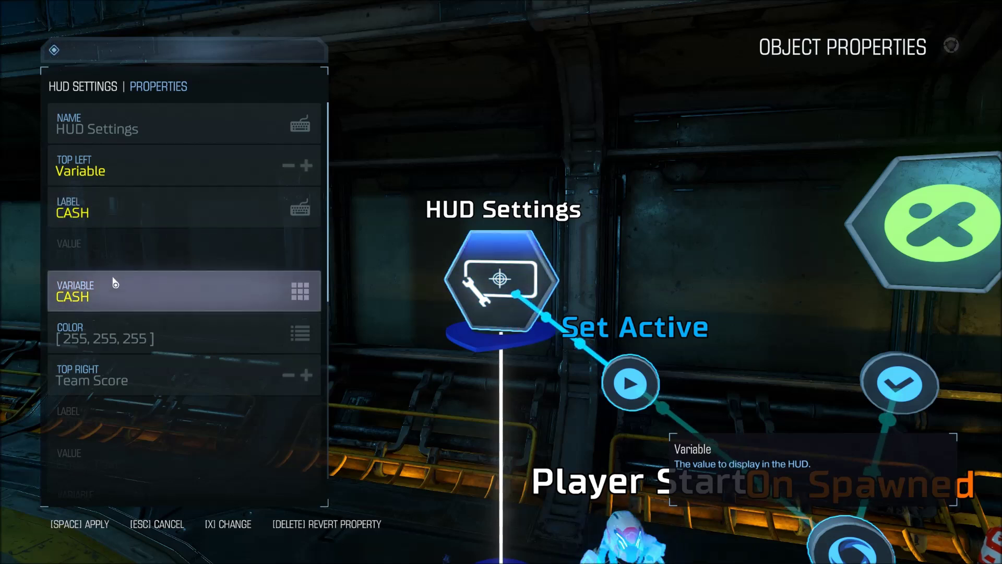
- Set the red and blue components of the HUD's Top Left display color to 0, leaving only green
{"action": "left_click", "coordinate": [137, 332]}
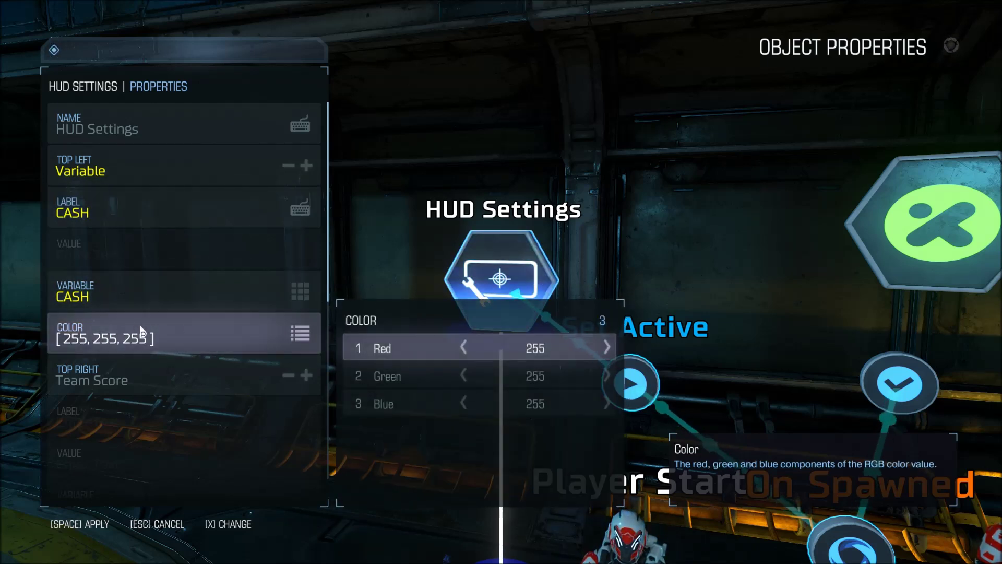
{"action": "left_click", "coordinate": [499, 356]}
{"action": "type", "text": "0"}
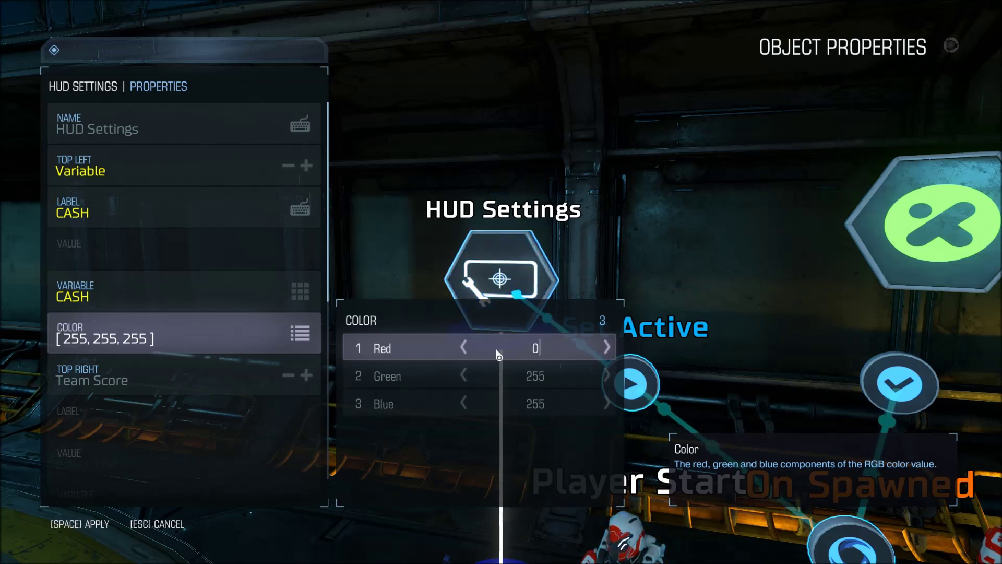
{"action": "key", "text": "Return"}
{"action": "key", "text": "Down"}
{"action": "key", "text": "Down"}
{"action": "type", "text": "x0"}
{"action": "key", "text": "Return"}
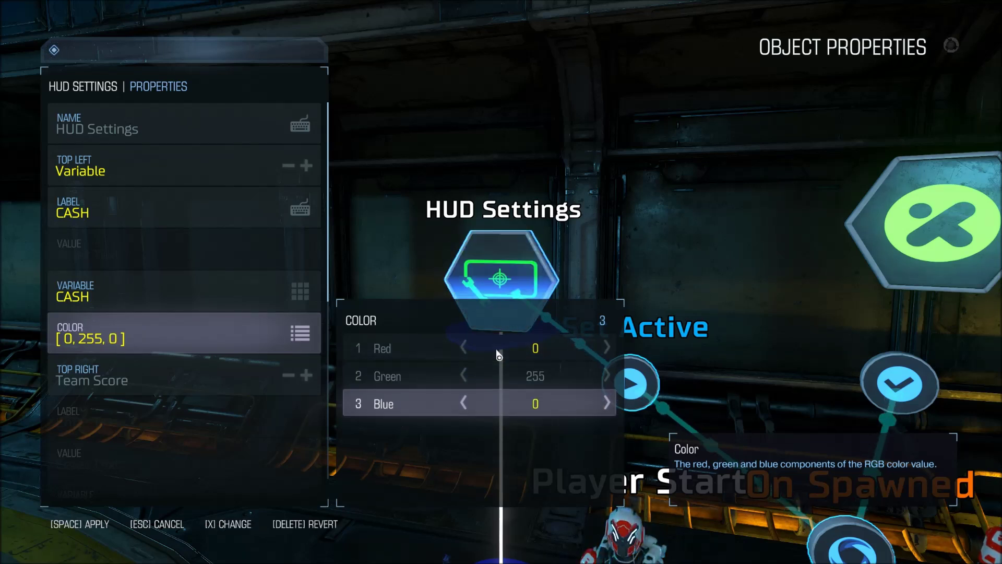
{"action": "key", "text": "Escape"}
- Review the remaining HUD Settings properties, including the Top Right and Bottom displays, their colors and the Custom Filter
{"action": "key", "text": "Down"}
{"action": "key", "text": "Down"}
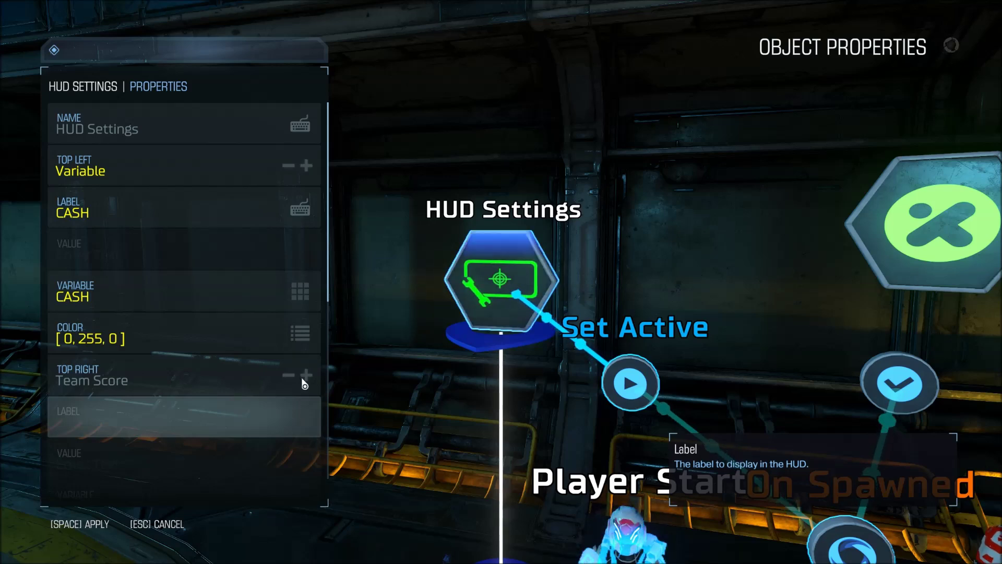
{"action": "key", "text": "Down"}
{"action": "key", "text": "Down"}
{"action": "key", "text": "Up"}
{"action": "key", "text": "Up"}
{"action": "key", "text": "Up"}
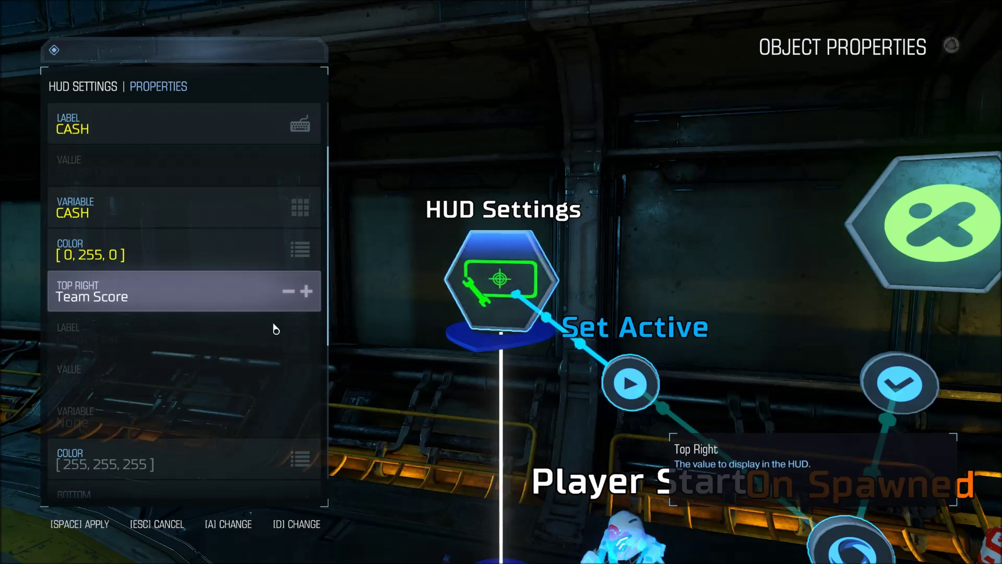
{"action": "key", "text": "Down"}
{"action": "key", "text": "Down"}
{"action": "key", "text": "Down"}
{"action": "key", "text": "Down"}
{"action": "key", "text": "Down"}
{"action": "key", "text": "Up"}
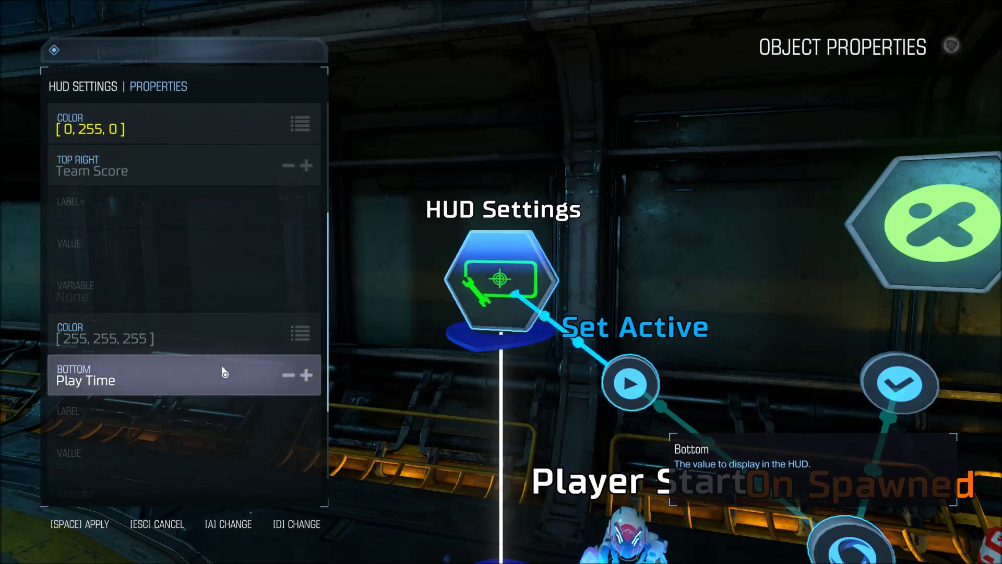
{"action": "key", "text": "Down"}
{"action": "key", "text": "Down"}
{"action": "key", "text": "Down"}
{"action": "key", "text": "Down"}
{"action": "key", "text": "Down"}
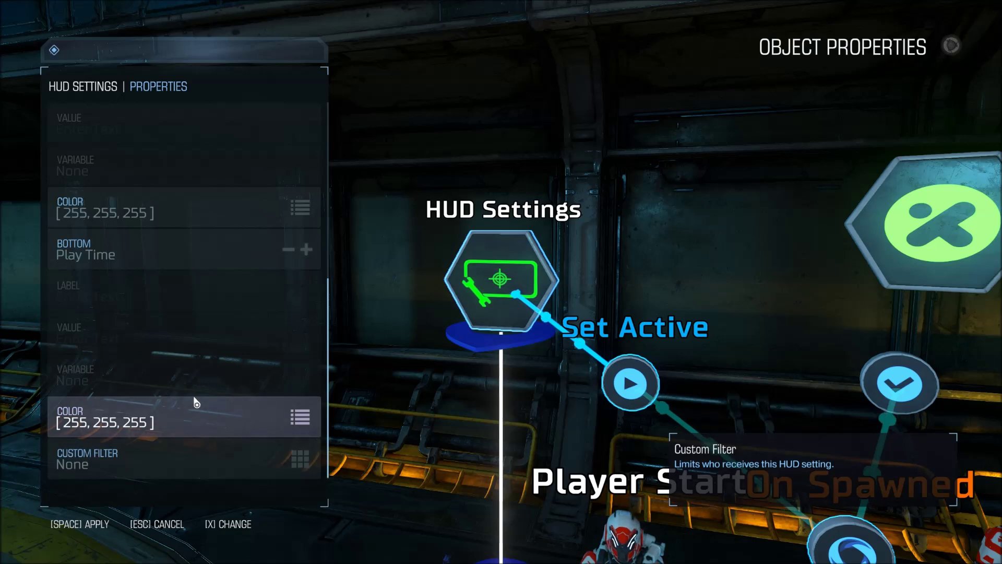
{"action": "key", "text": "Down"}
{"action": "key", "text": "Down"}
{"action": "key", "text": "Up"}
{"action": "key", "text": "Up"}
{"action": "key", "text": "Up"}
{"action": "key", "text": "Up"}
{"action": "key", "text": "Up"}
{"action": "key", "text": "Up"}
{"action": "key", "text": "Up"}
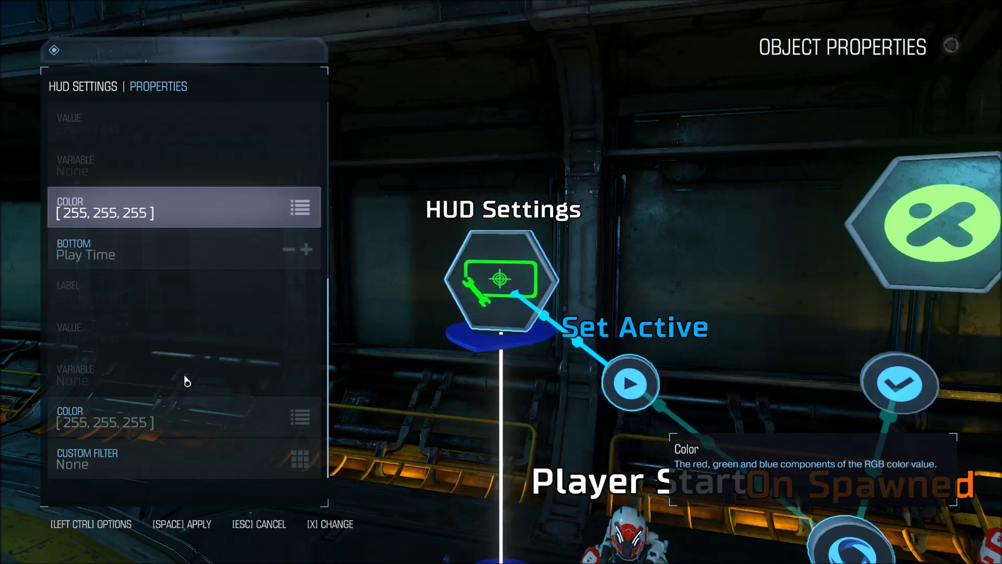
{"action": "key", "text": "Up"}
{"action": "key", "text": "Up"}
{"action": "key", "text": "Up"}
{"action": "key", "text": "Up"}
{"action": "key", "text": "Up"}
{"action": "key", "text": "Up"}
{"action": "key", "text": "Up"}
{"action": "key", "text": "Up"}
{"action": "key", "text": "Up"}
{"action": "key", "text": "Up"}
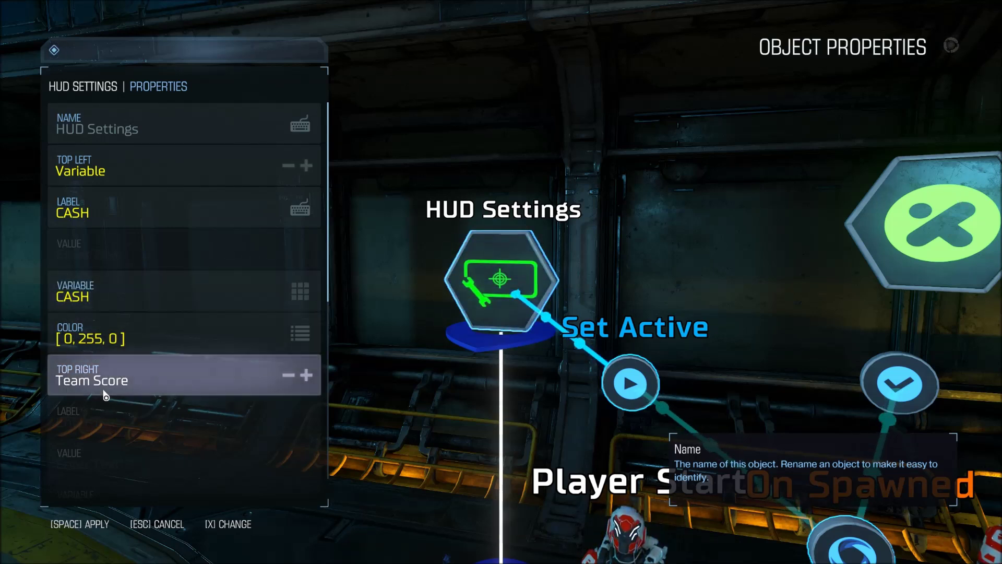
- Apply the HUD Settings properties and start a play test of the map from the editor
{"action": "key", "text": "space"}
{"action": "key", "text": "s"}
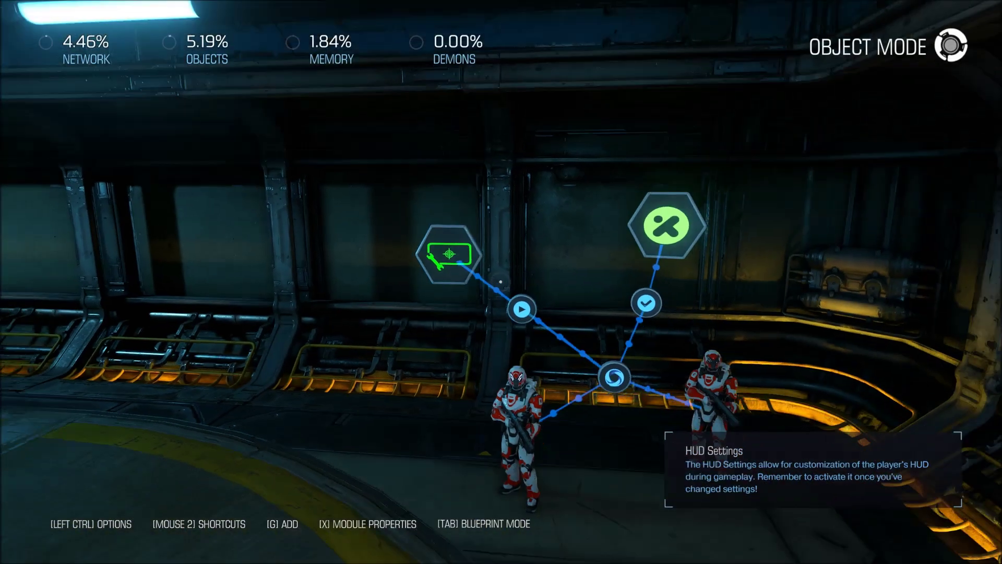
{"action": "key", "text": "Escape"}
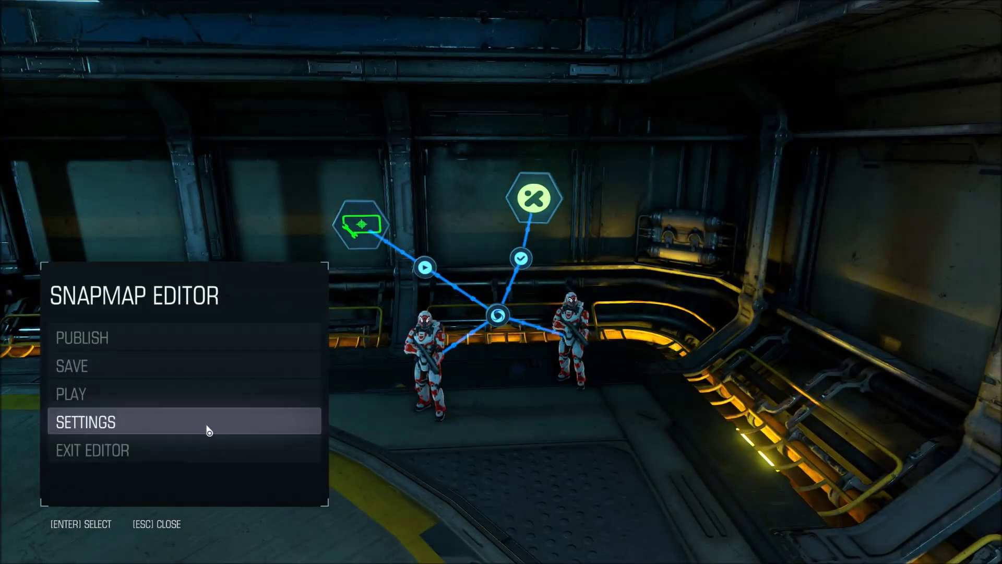
{"action": "key", "text": "Down"}
{"action": "key", "text": "Down"}
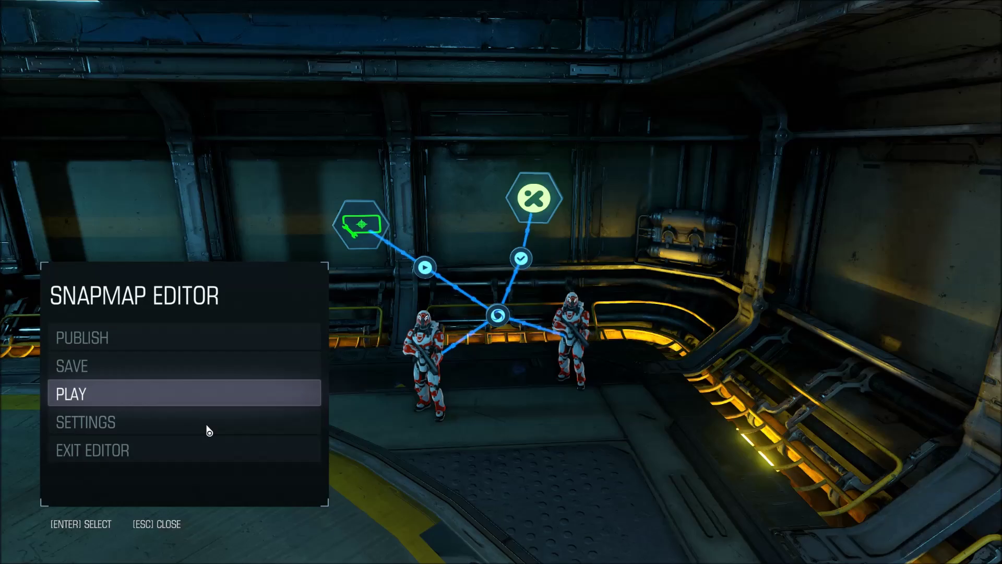
{"action": "key", "text": "Return"}
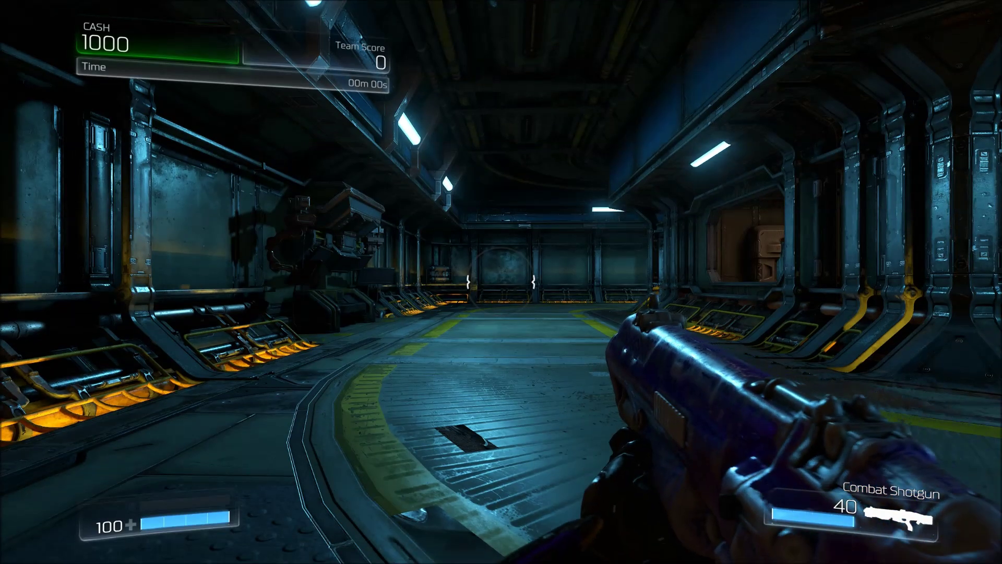
- Walk around the room in the play test to check the CASH display on the HUD
{"action": "key", "text": "w"}
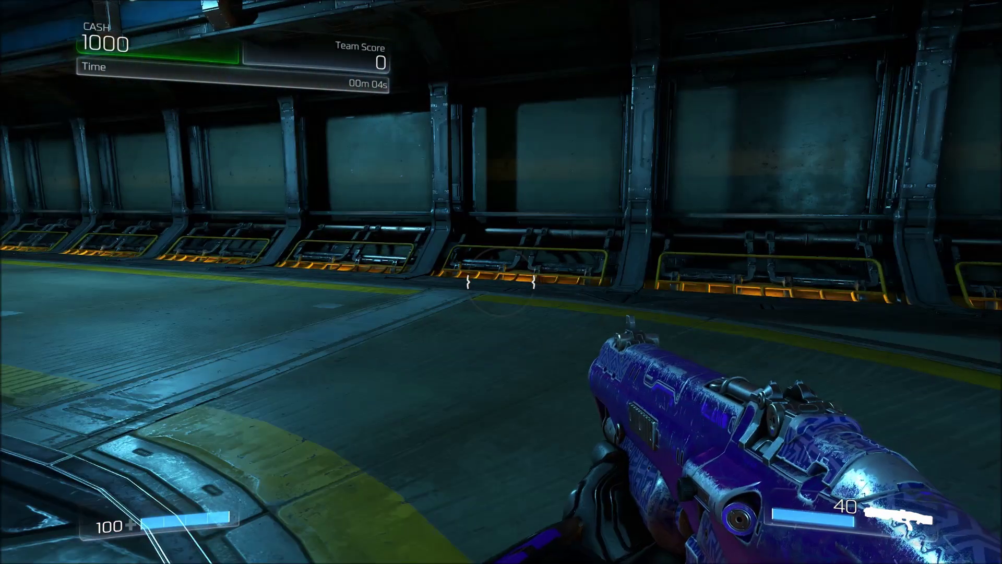
{"action": "key", "text": "w"}
{"action": "key", "text": "w"}
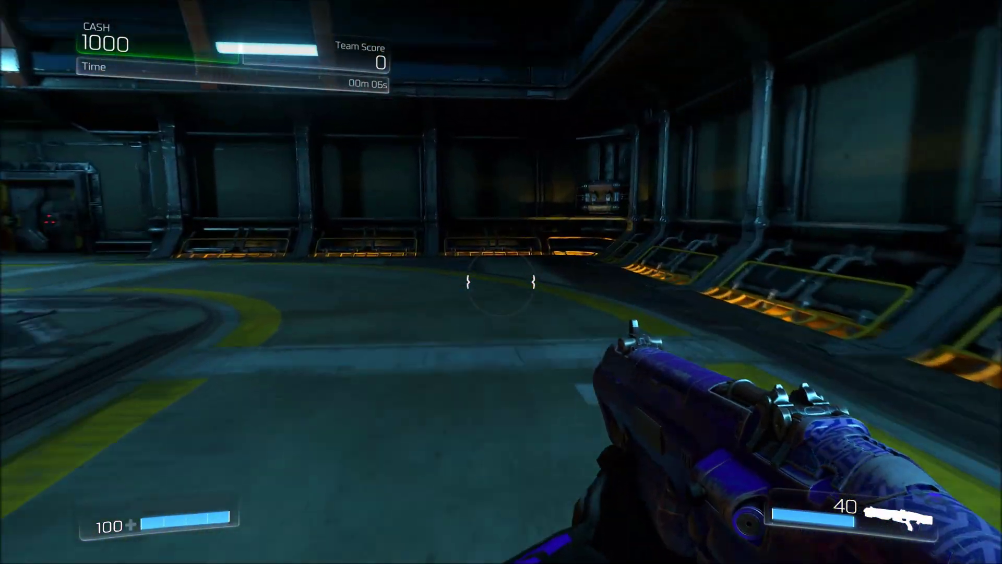
{"action": "key", "text": "w"}
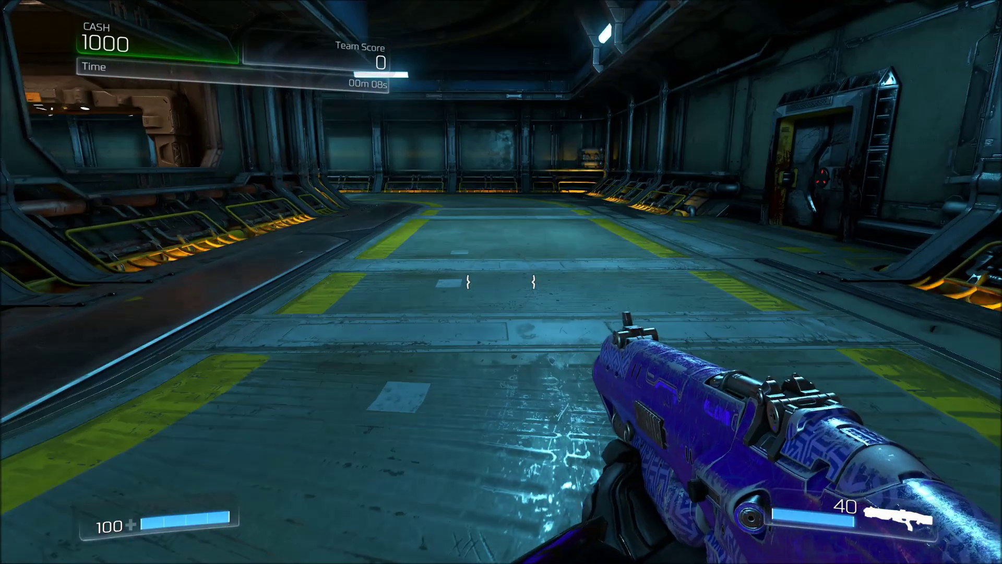